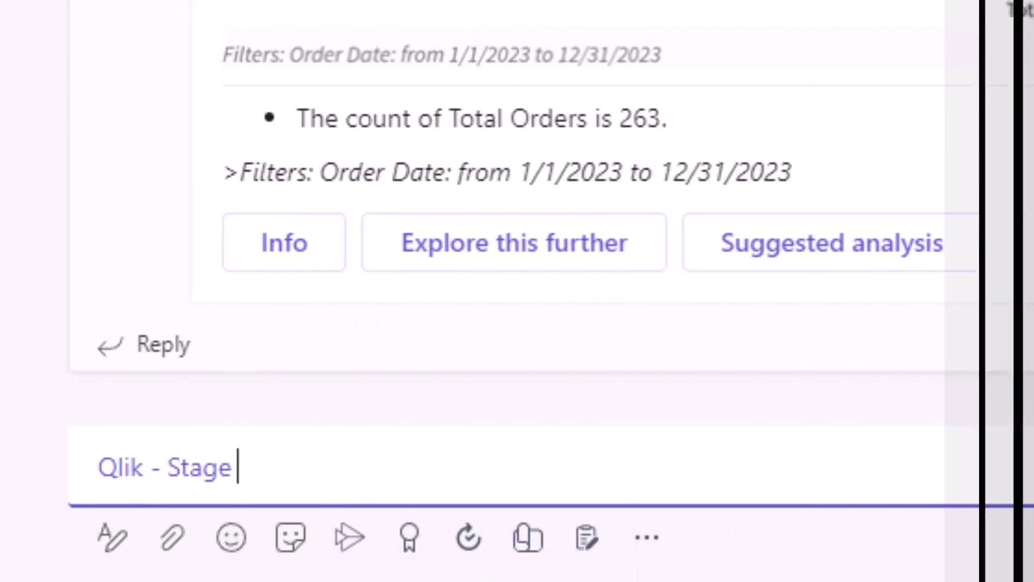
Ask the Qlik - Stage bot 'what are my total orders this year by type'
text(what are my total orders this year by type)
key(Return)
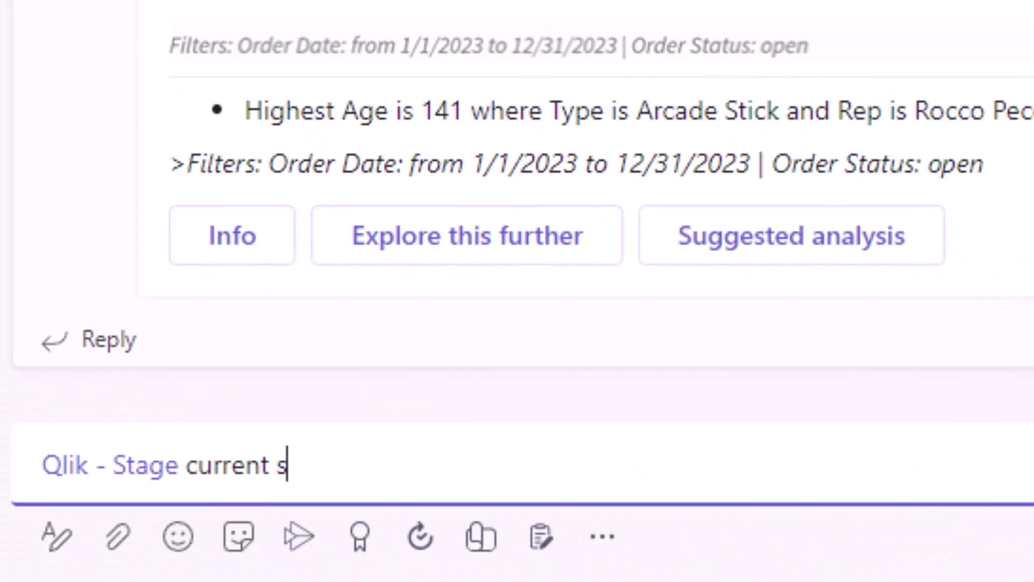
Request a current status report, then reply asking a mentioned colleague for an update on the 144-day-old order
text(tatus report)
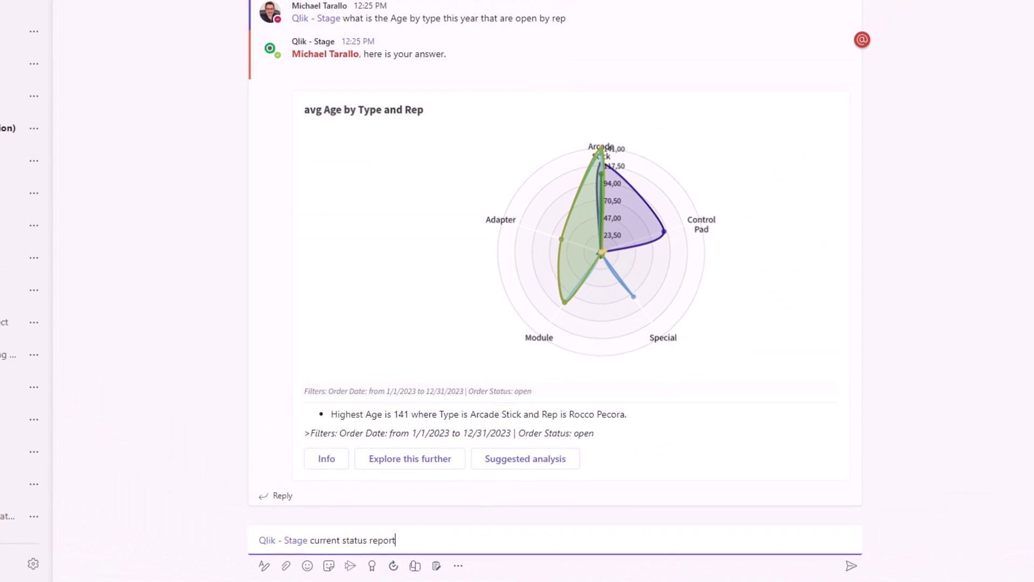
key(Return)
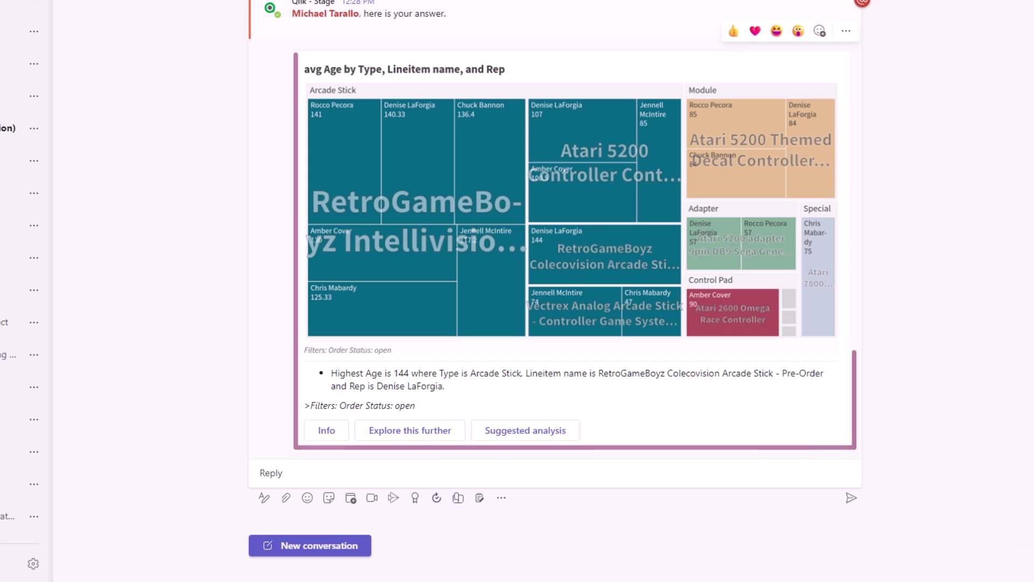
click(271, 473)
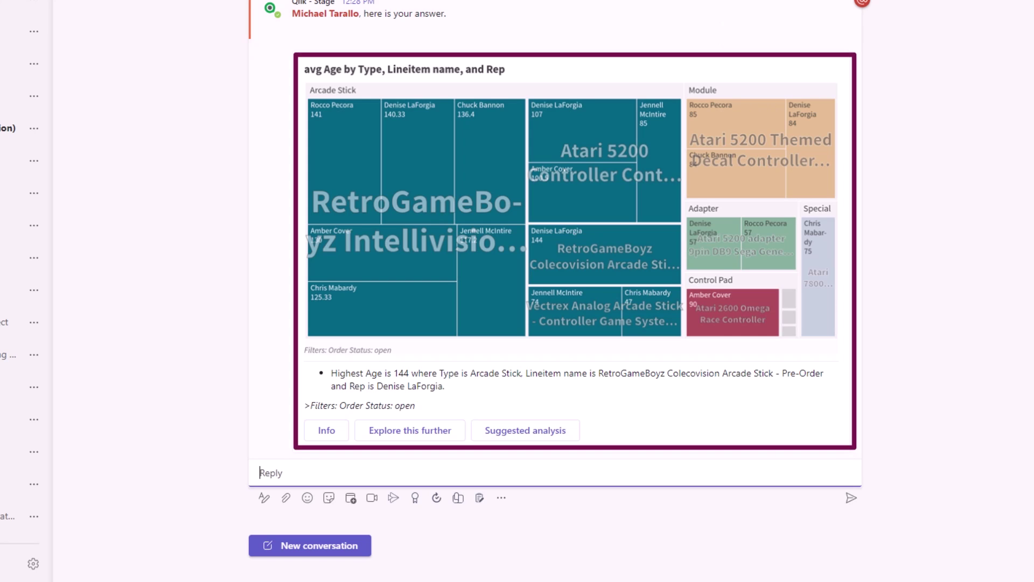
text(Hello @den)
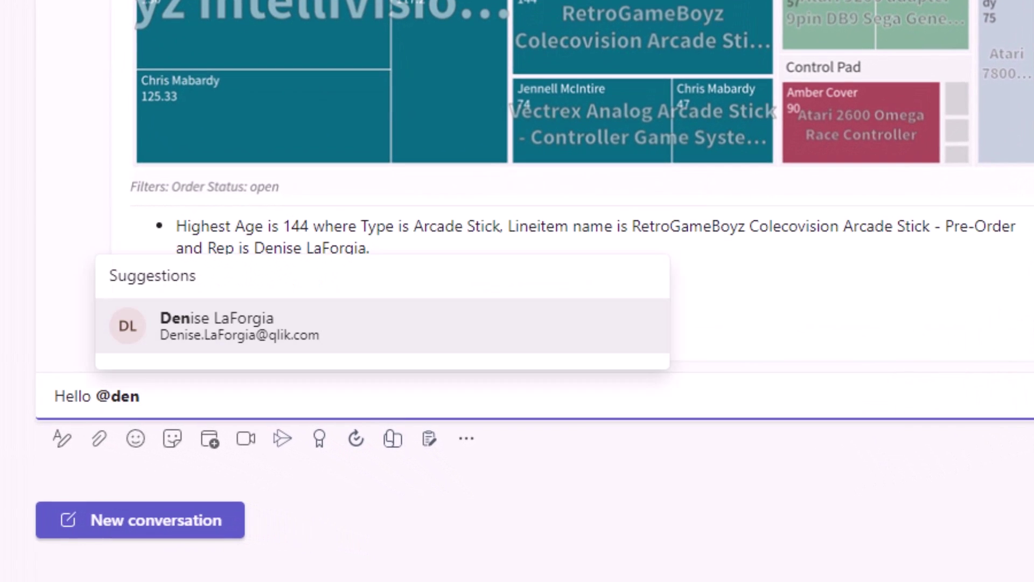
key(Return)
text(it seems you have and order that is 144 days old can you provide an update please?)
key(Return)
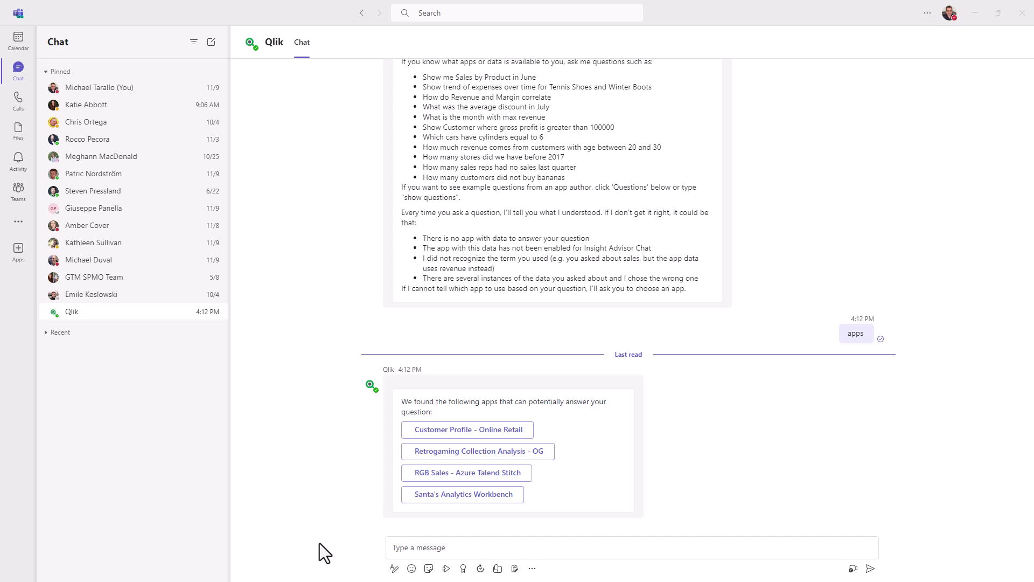
Send the 'help' command to the Qlik bot for its guidance and example questions
click(424, 553)
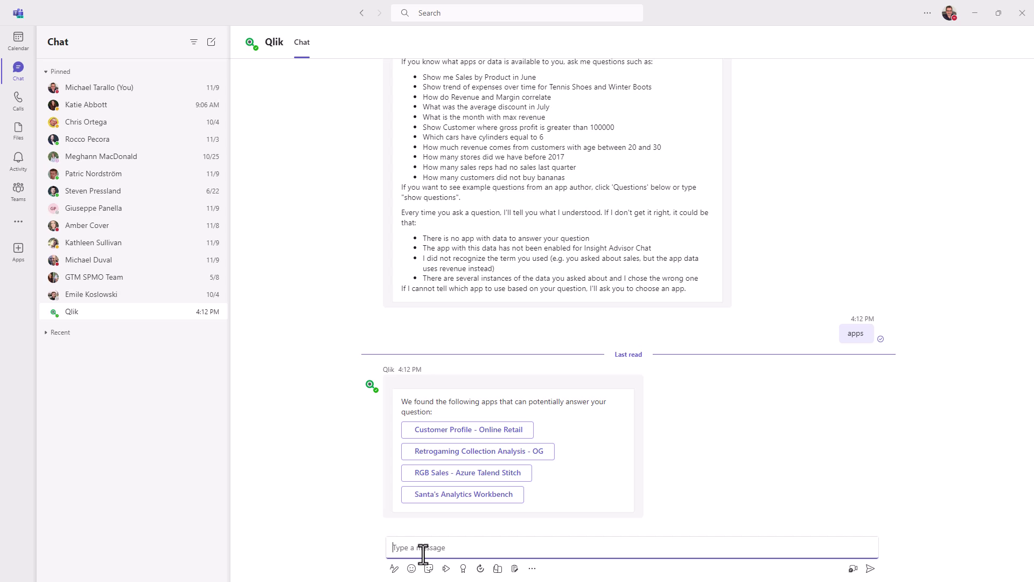
text(he)
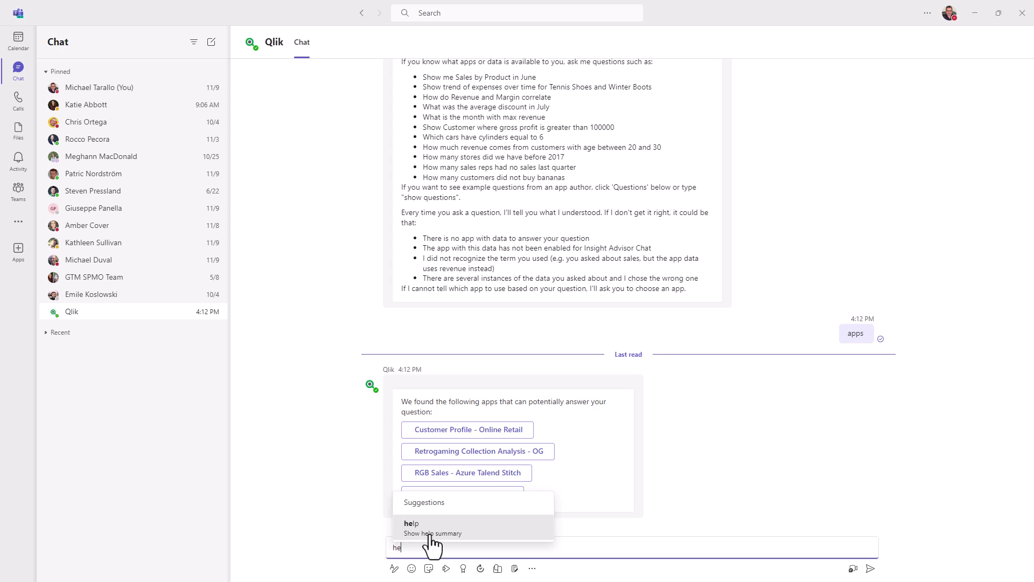
click(430, 535)
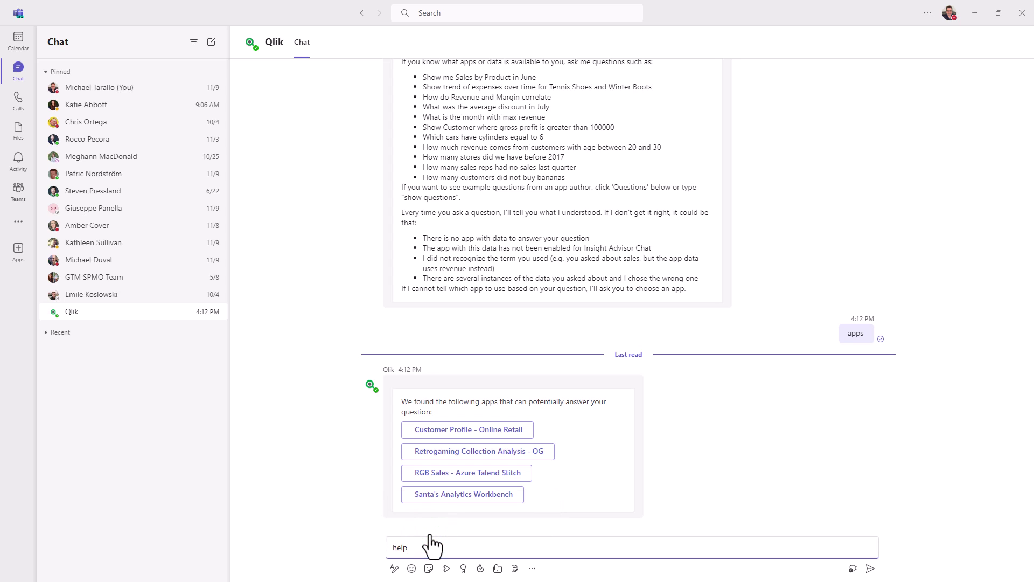
key(Return)
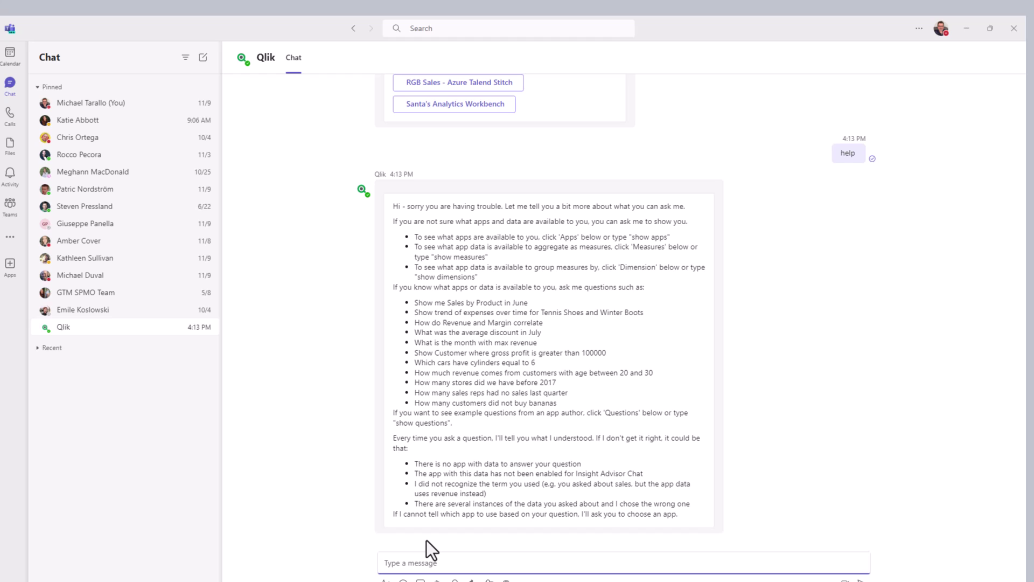
List apps, choose RGB Sales - Azure Talend Stitch, and request its Gross Sales measure
text(ap)
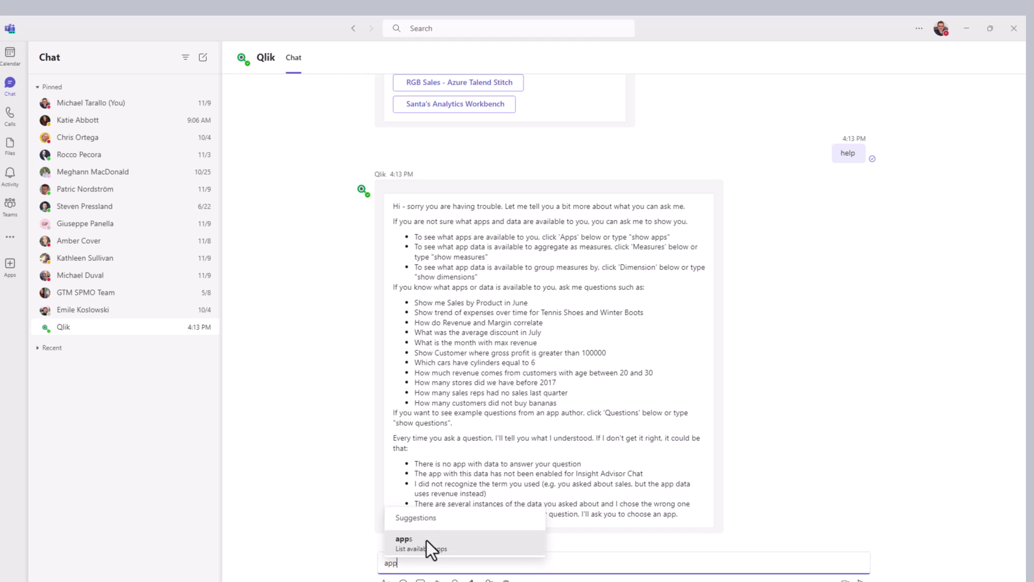
text(p)
click(426, 539)
key(Return)
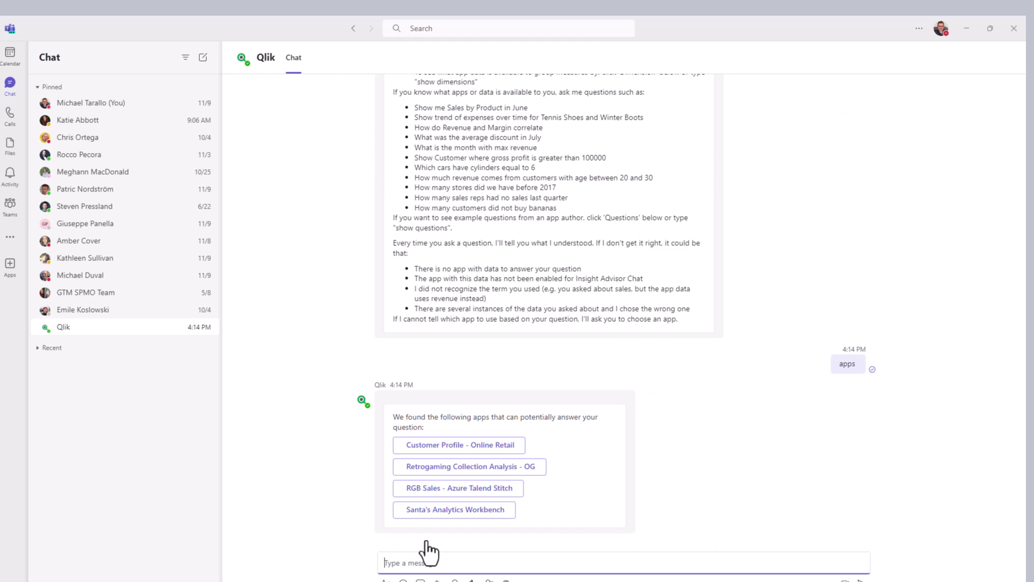
click(489, 489)
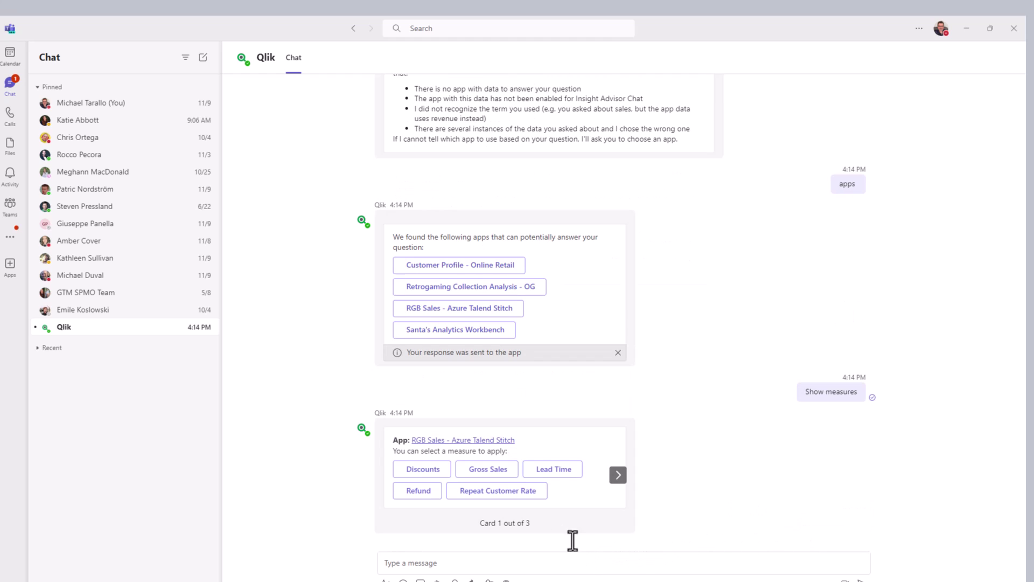
click(486, 472)
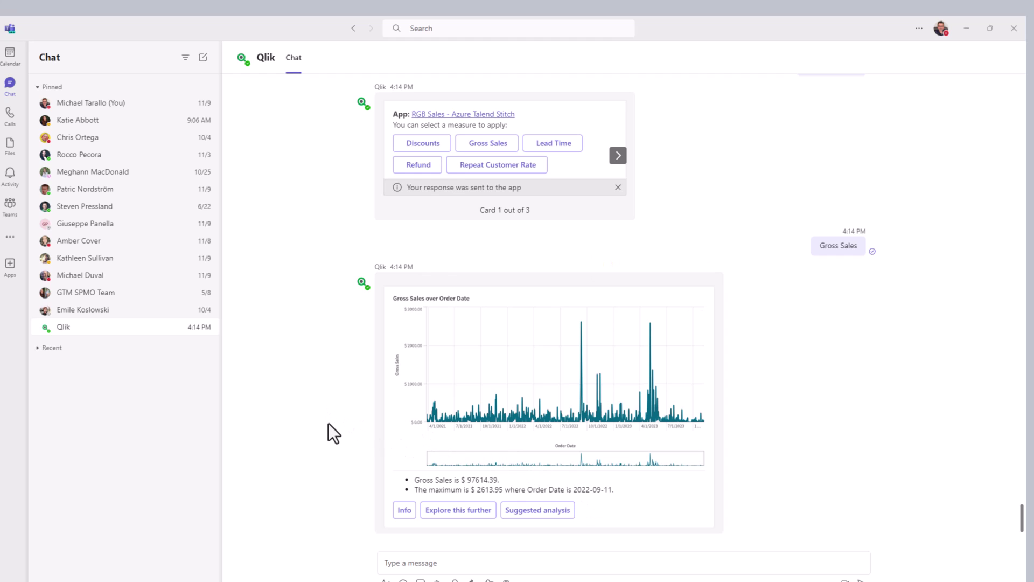
From the Teams list, start a new public team built from scratch
click(10, 215)
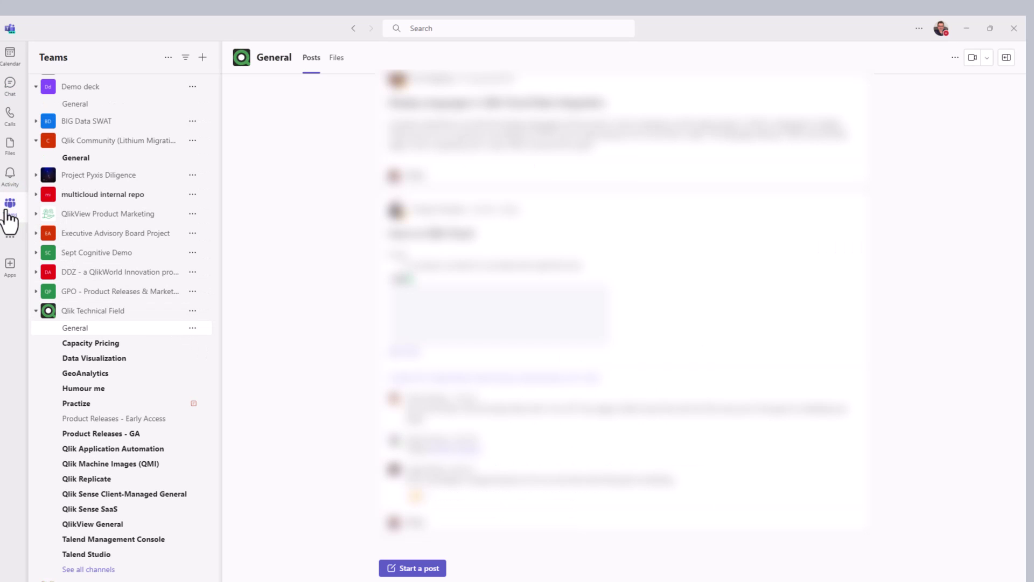
click(40, 315)
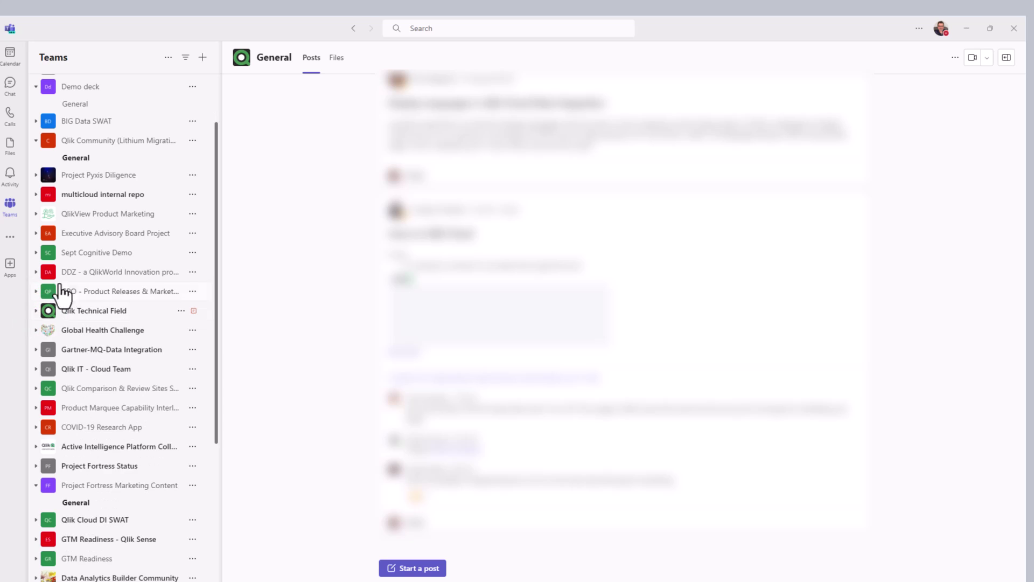
click(203, 59)
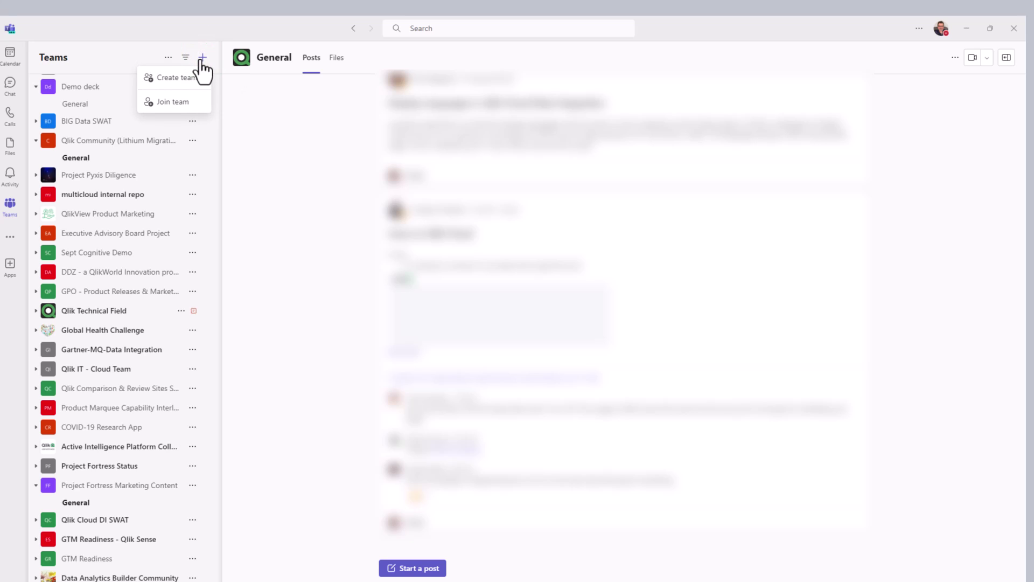
click(184, 82)
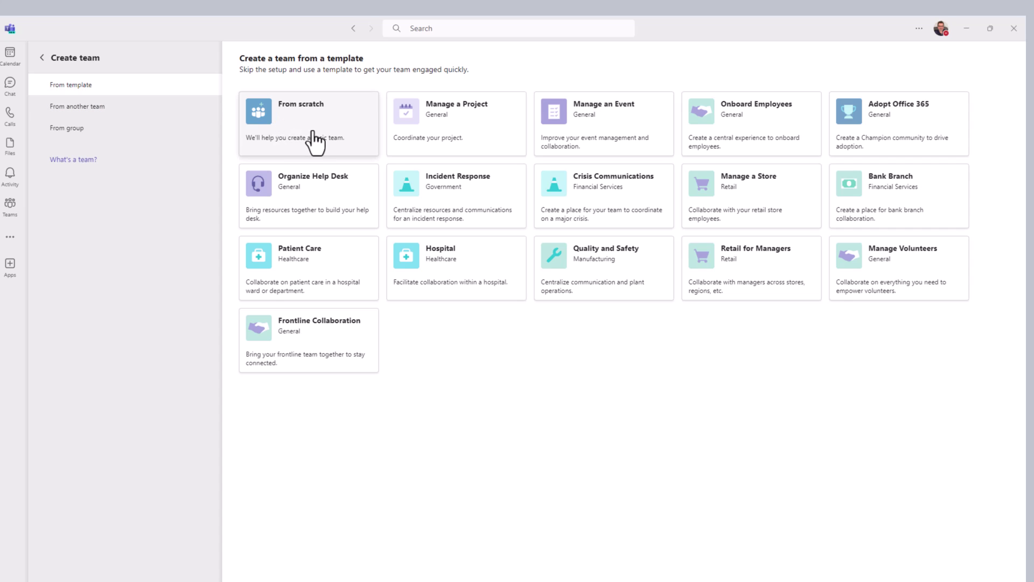
click(312, 132)
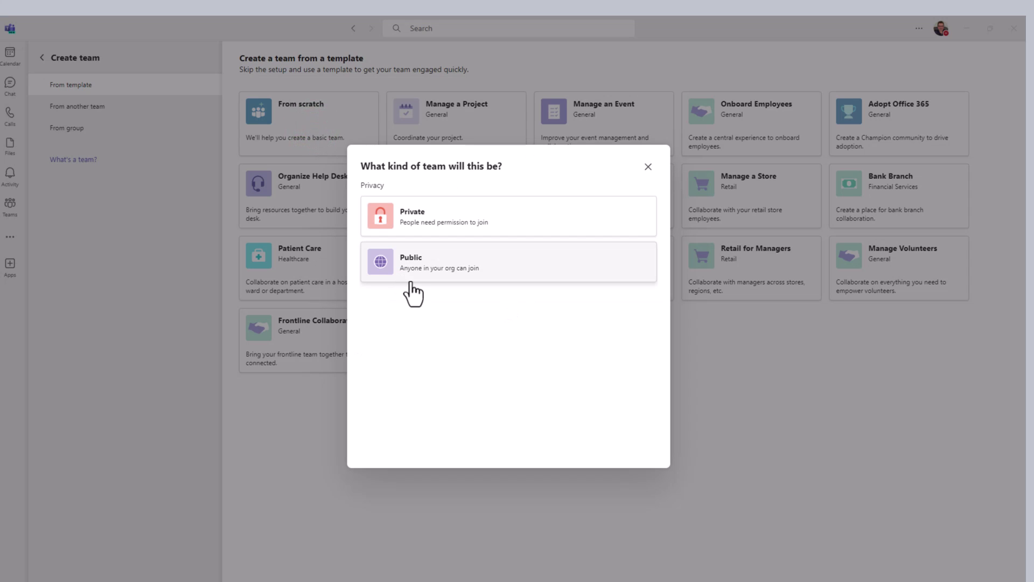
click(418, 273)
Name the team 'Sales and Order Analysis Team' and create it
click(409, 199)
text(Sales and Order Analysis Team)
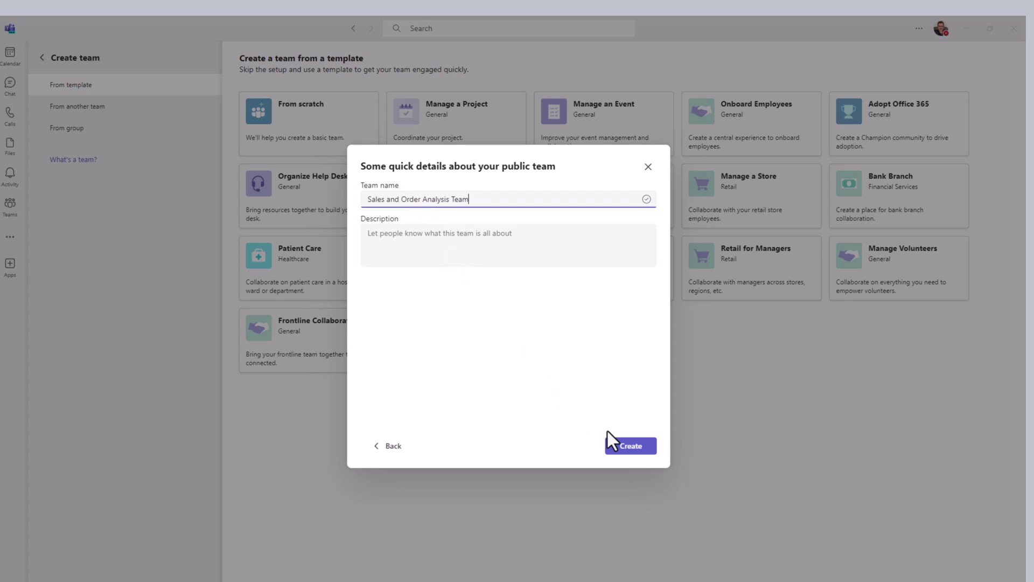
click(628, 445)
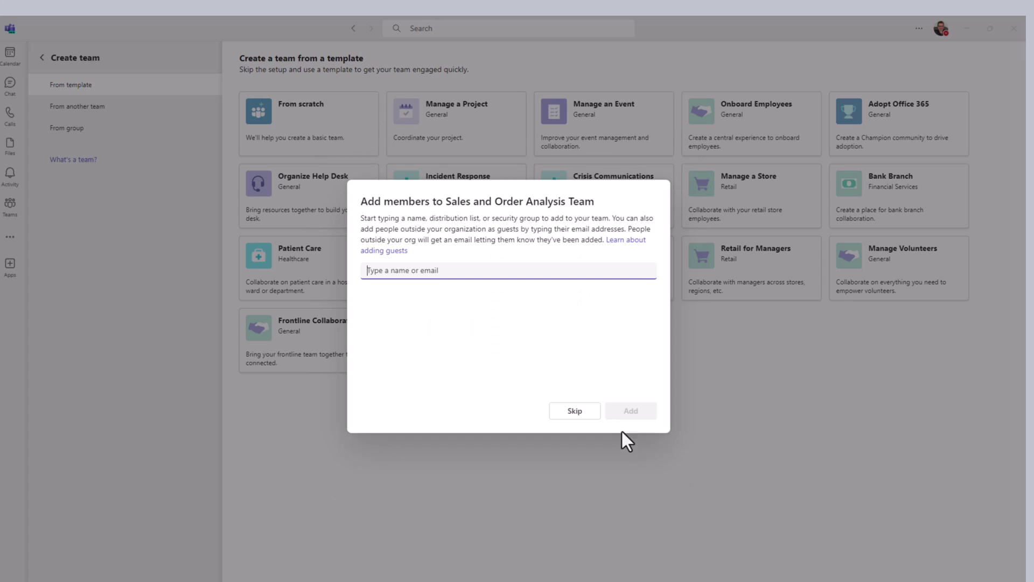
Find three colleagues by name search and add them as team members
text(chris)
click(425, 290)
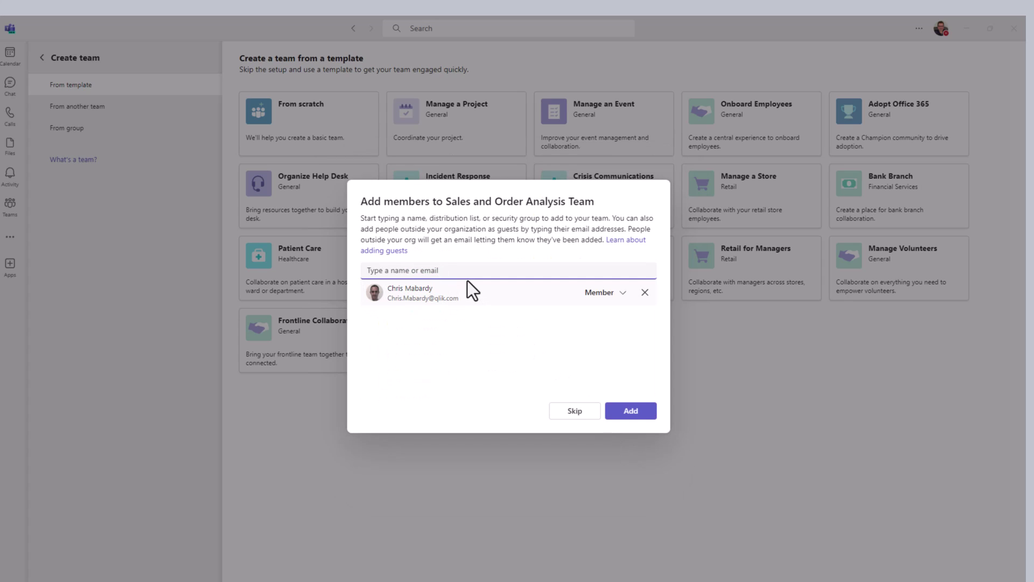
click(461, 270)
text(nass)
click(446, 292)
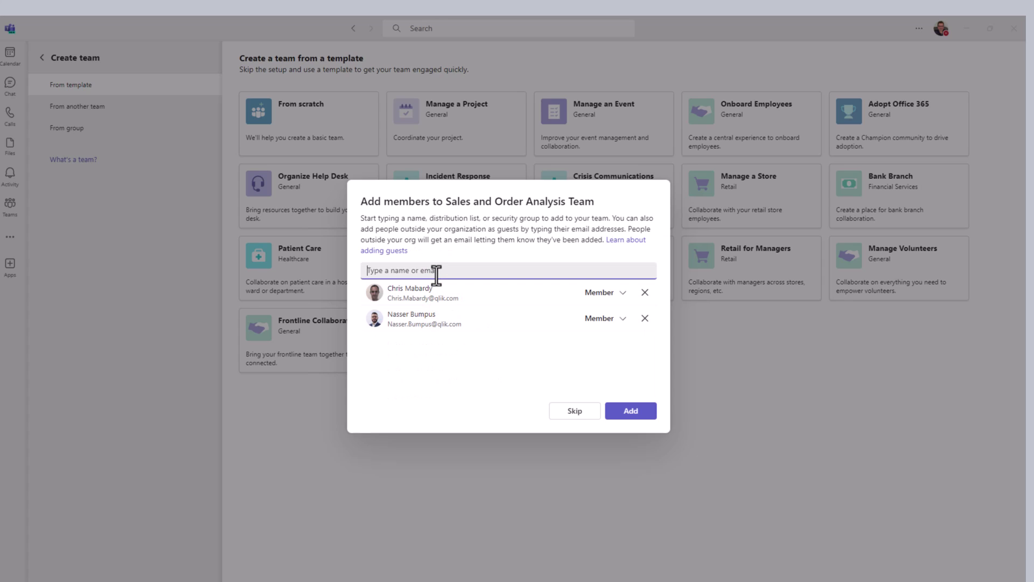
text(kath)
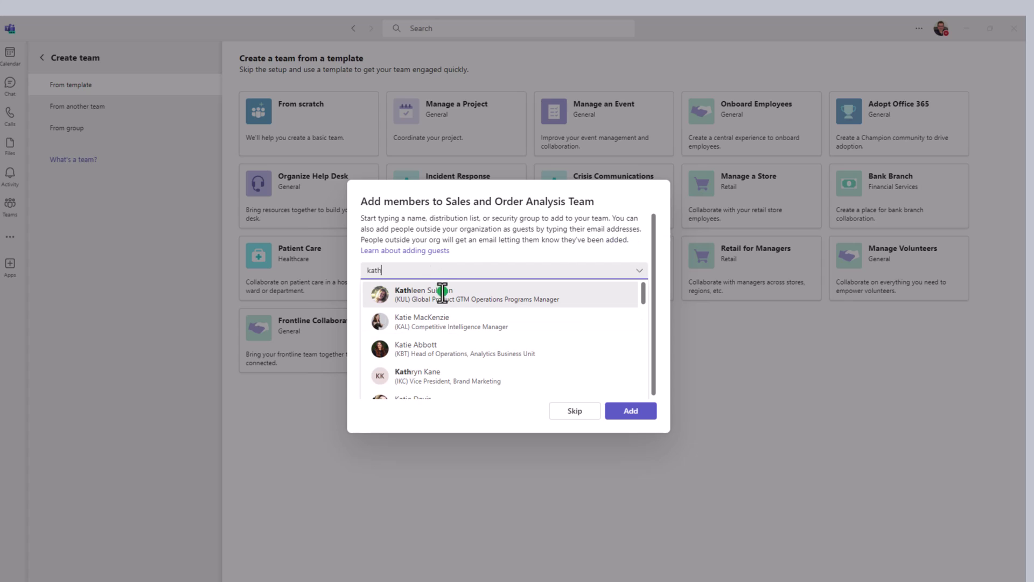
click(442, 293)
click(622, 409)
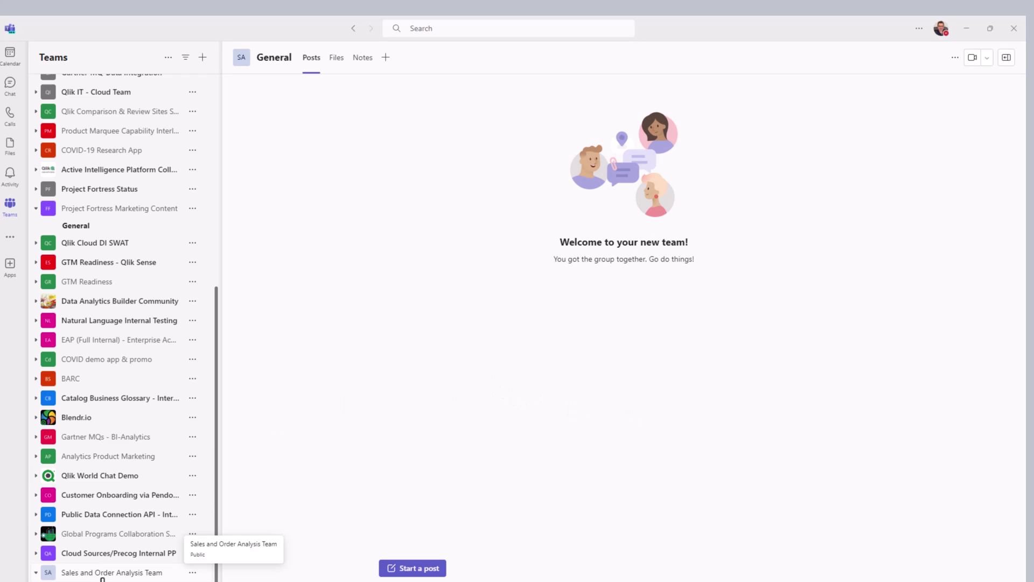
Go to the team's management Apps page and browse the store for more apps
click(189, 574)
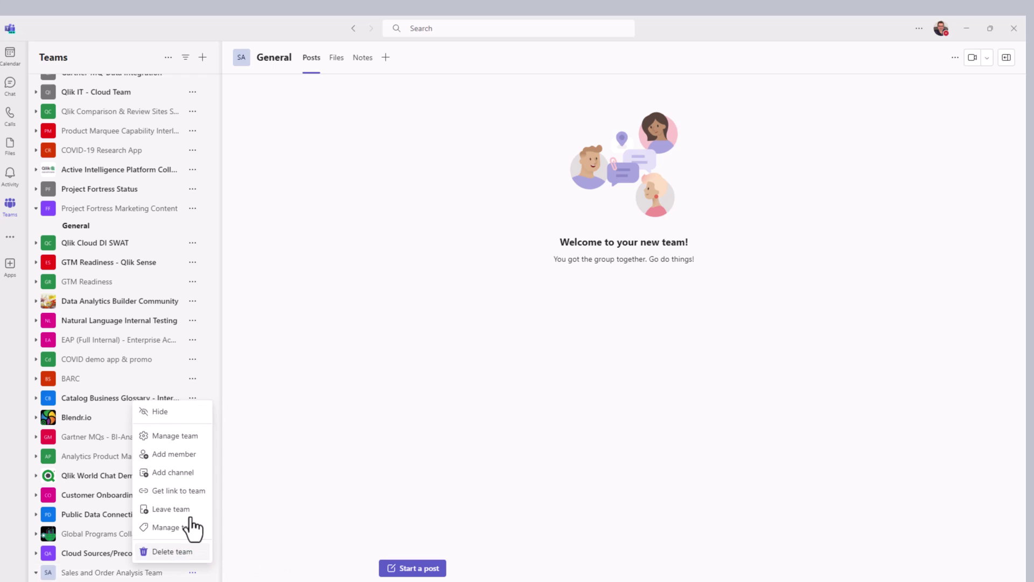
click(173, 436)
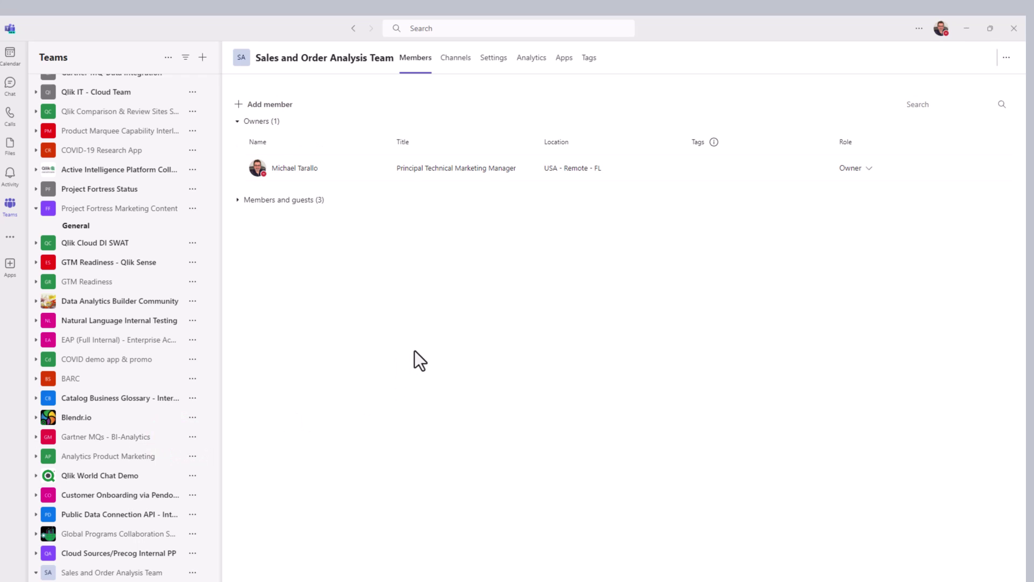
click(563, 59)
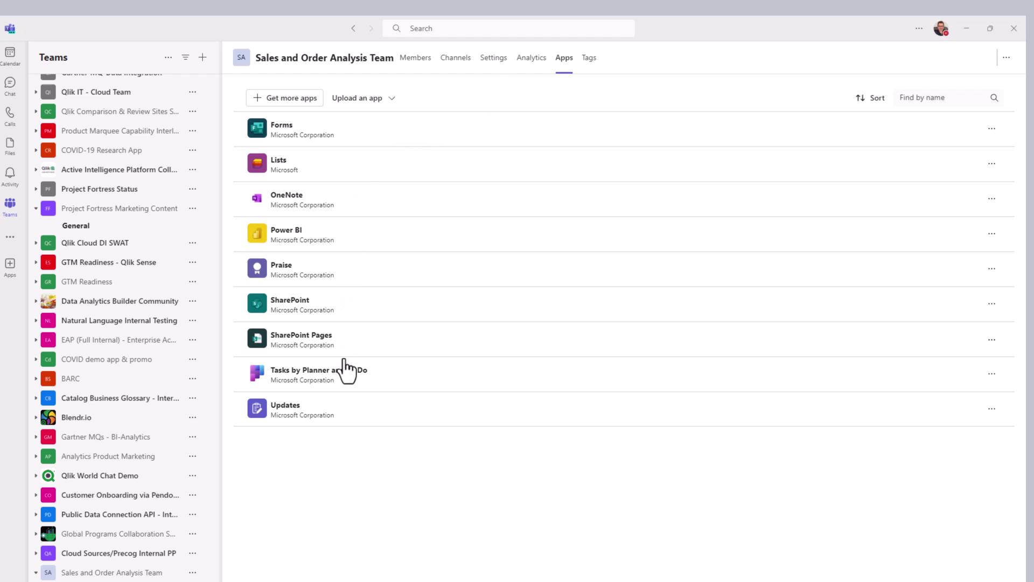
click(296, 98)
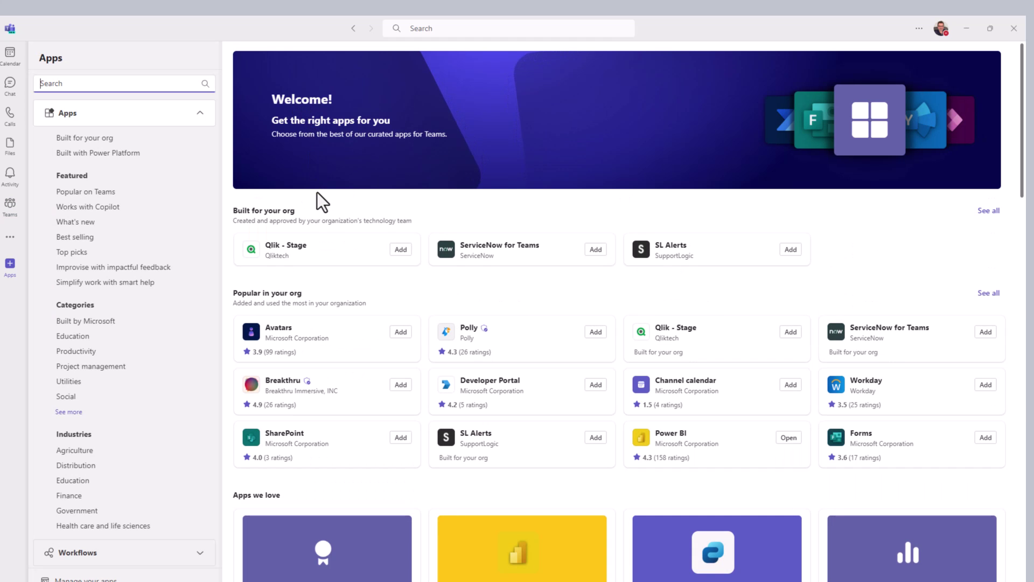
Search for 'qlik' and choose to add the Qlik app to a team
text(qlik)
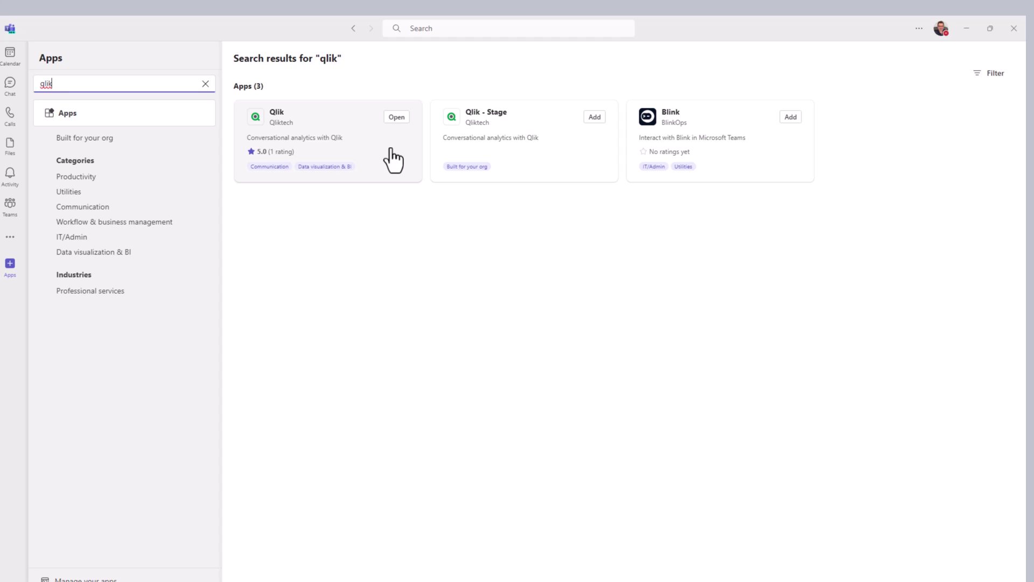
click(391, 151)
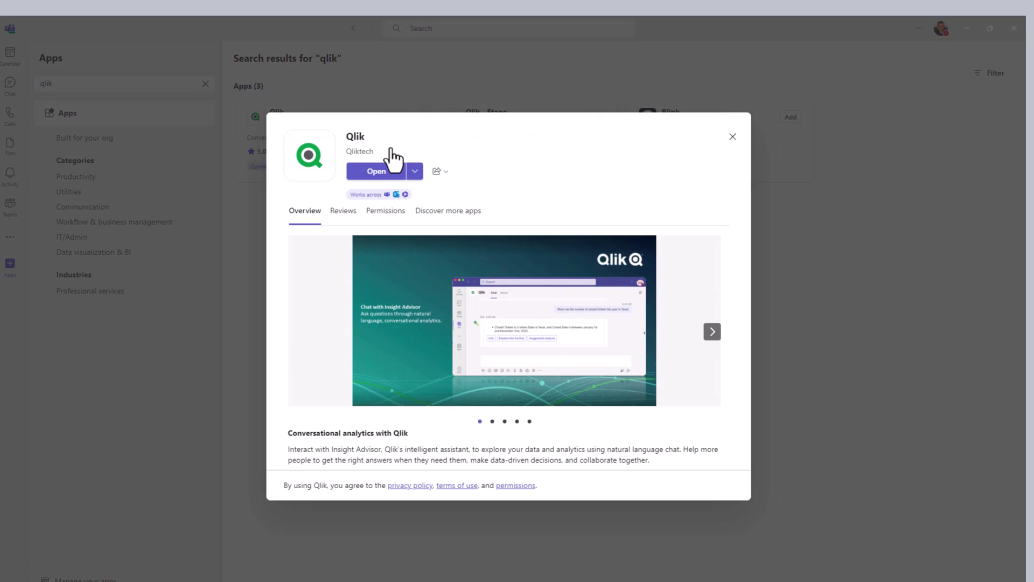
click(414, 173)
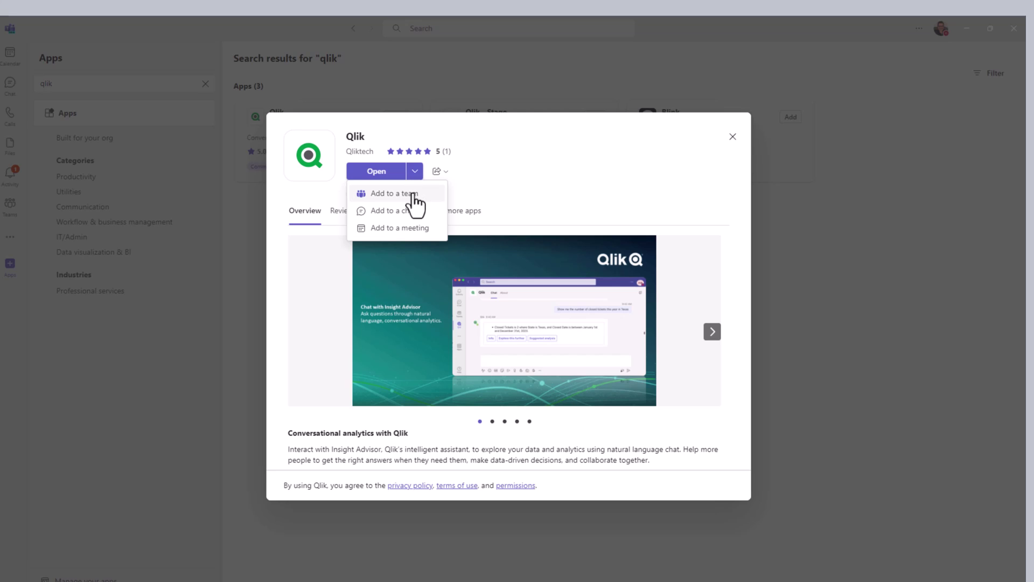
click(413, 193)
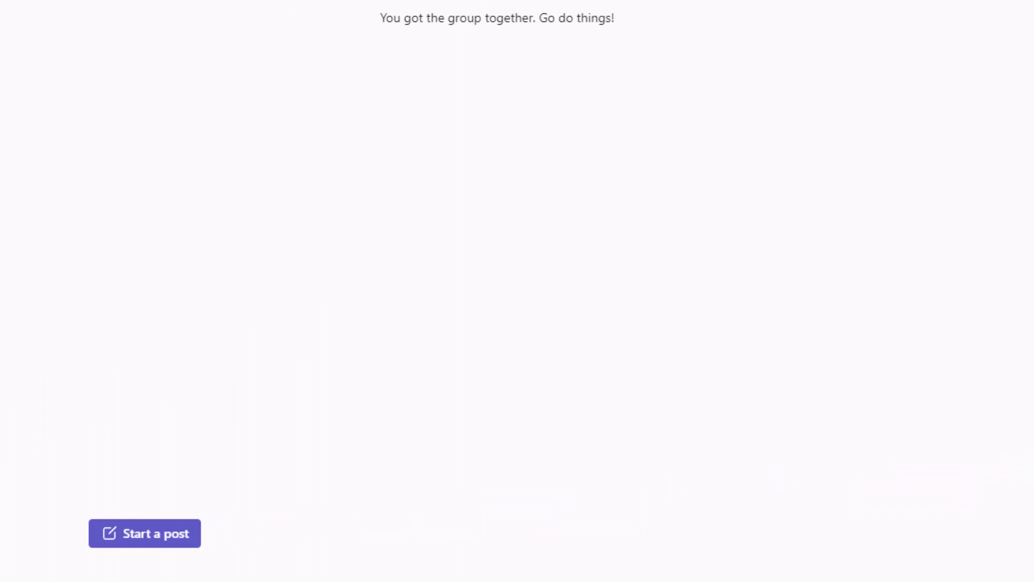
Start a new channel post with the subject 'Order fulfilment Analysis'
click(185, 532)
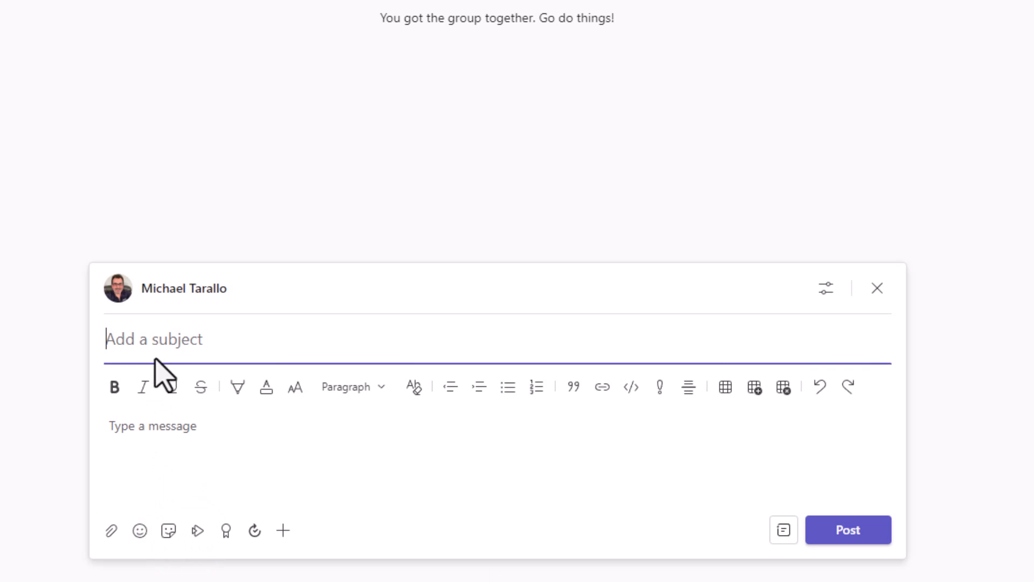
click(158, 339)
text(Order fulfilment Analysis)
Write the message about tracking the current order queue and publish the post
click(174, 451)
text(hey guys setting up this team thread so we can keep track of the cvu)
key(BackSpace)
key(BackSpace)
text(urrent order que)
key(BackSpace)
text(eu)
key(BackSpace)
text(ue)
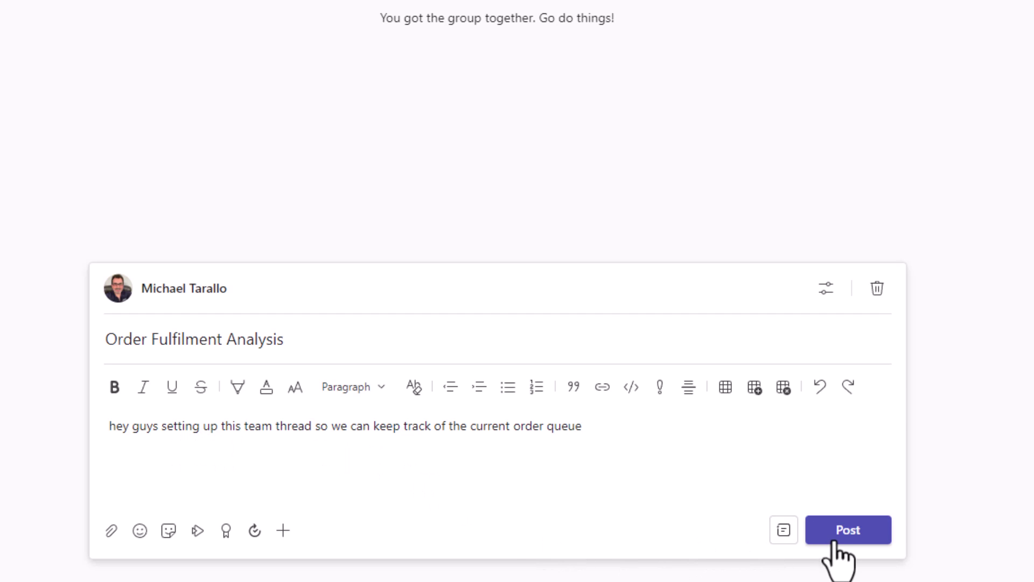
click(835, 539)
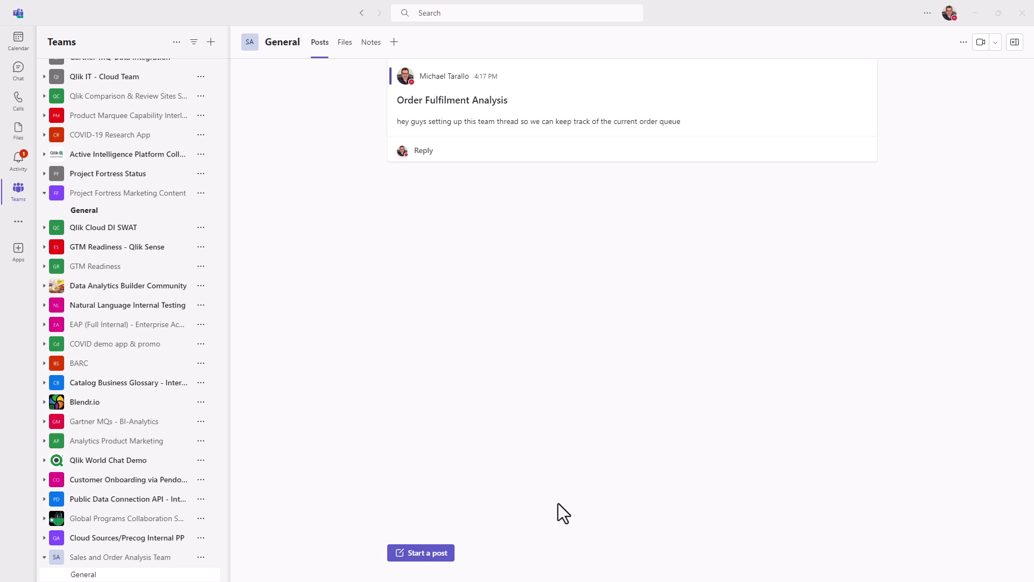
click(429, 156)
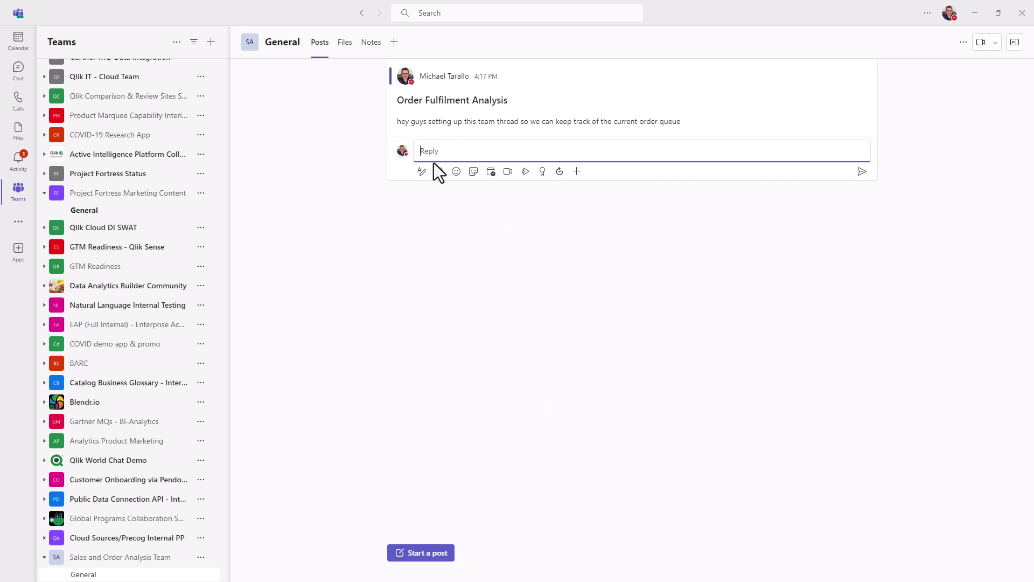
text(@)
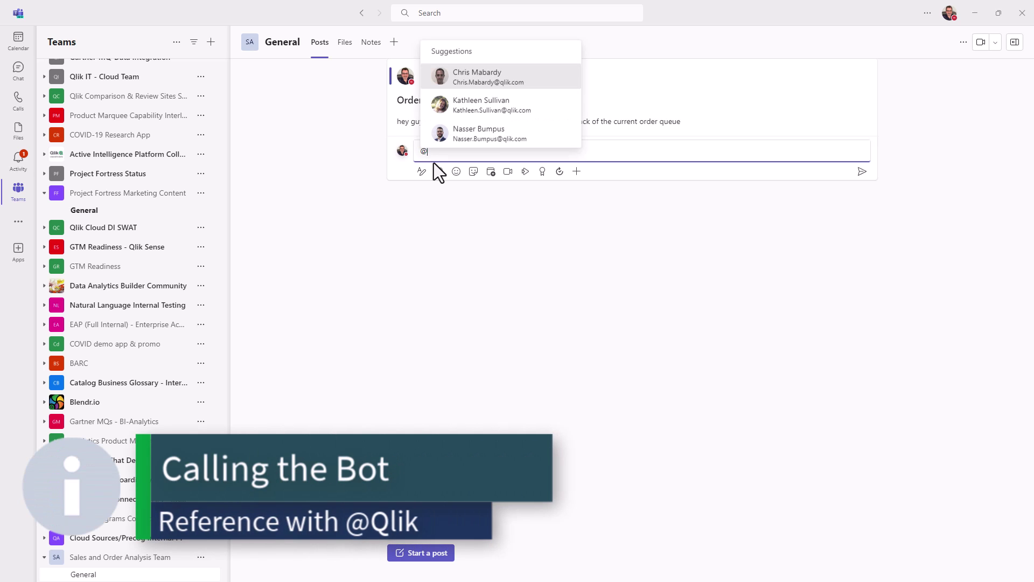
text(qli)
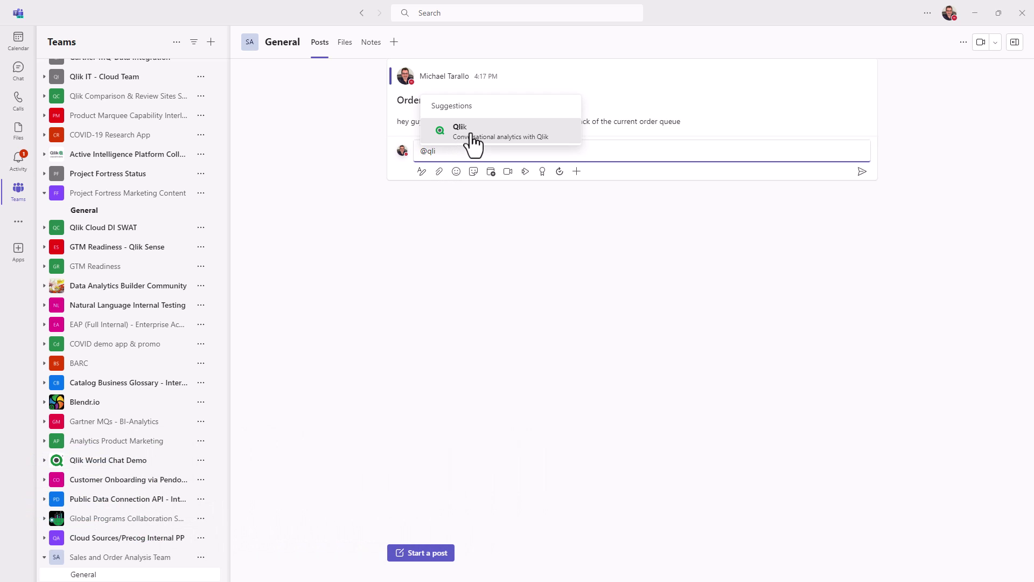
click(471, 134)
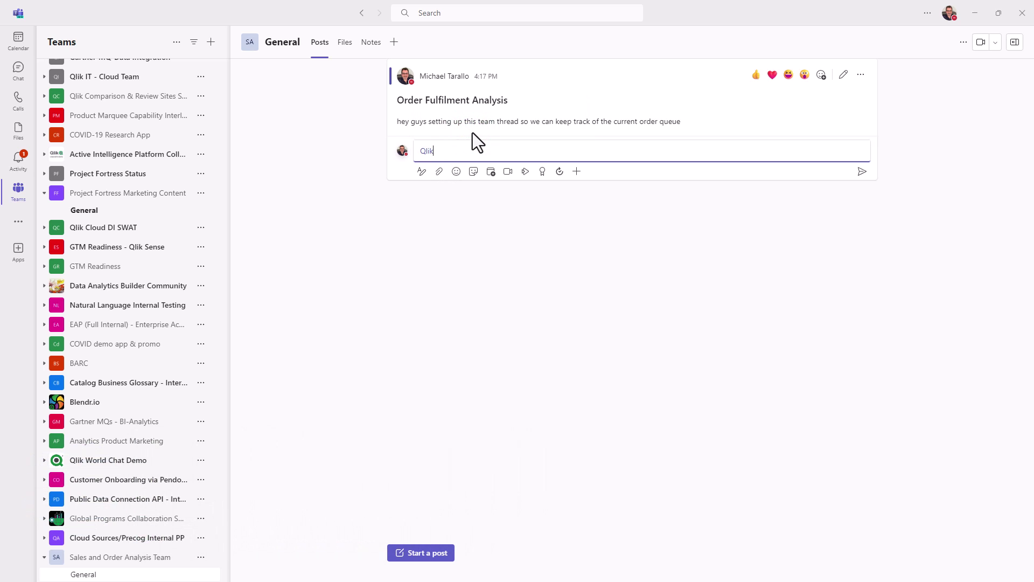
text(show me total orders by Rep where status is open)
key(Return)
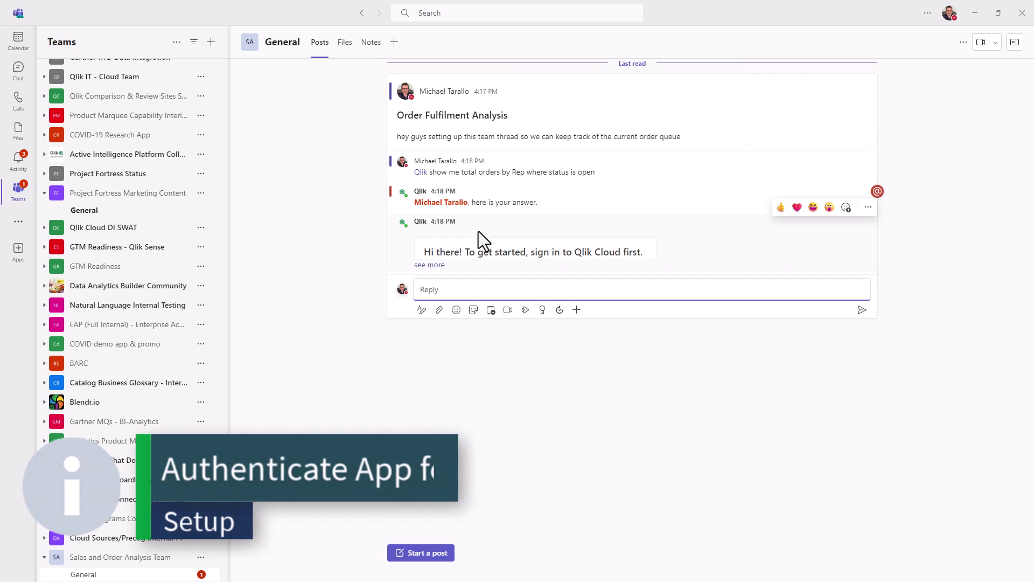
Sign the Qlik bot in to Qlik Cloud with tenant hostname 'retrogaming'
click(443, 265)
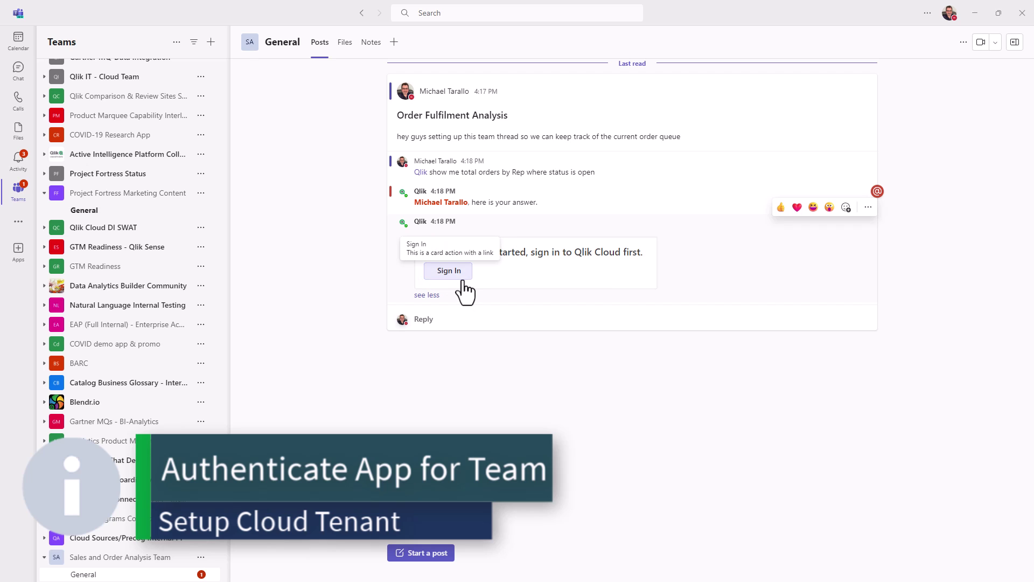
click(449, 271)
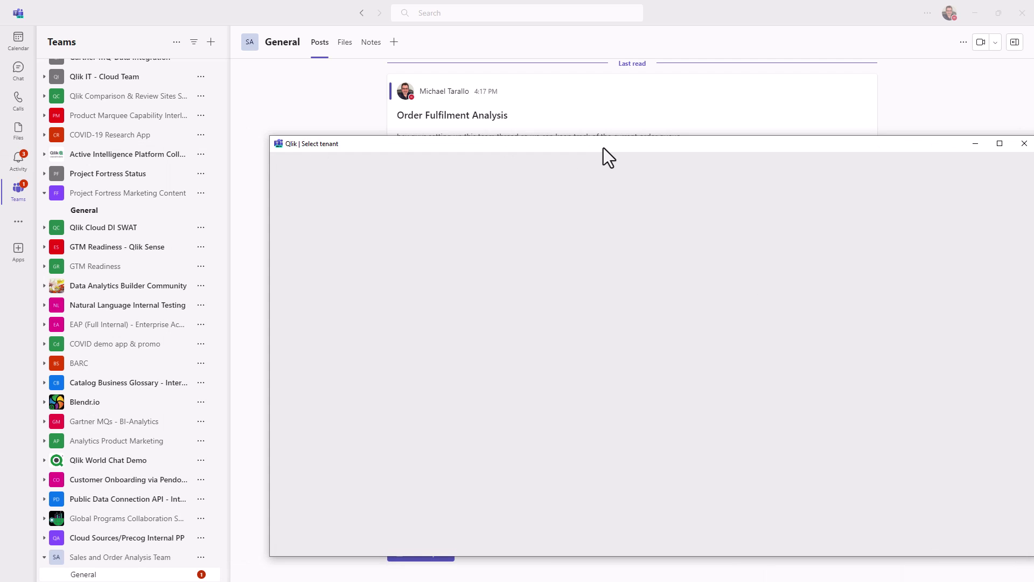
drag(604, 153, 459, 135)
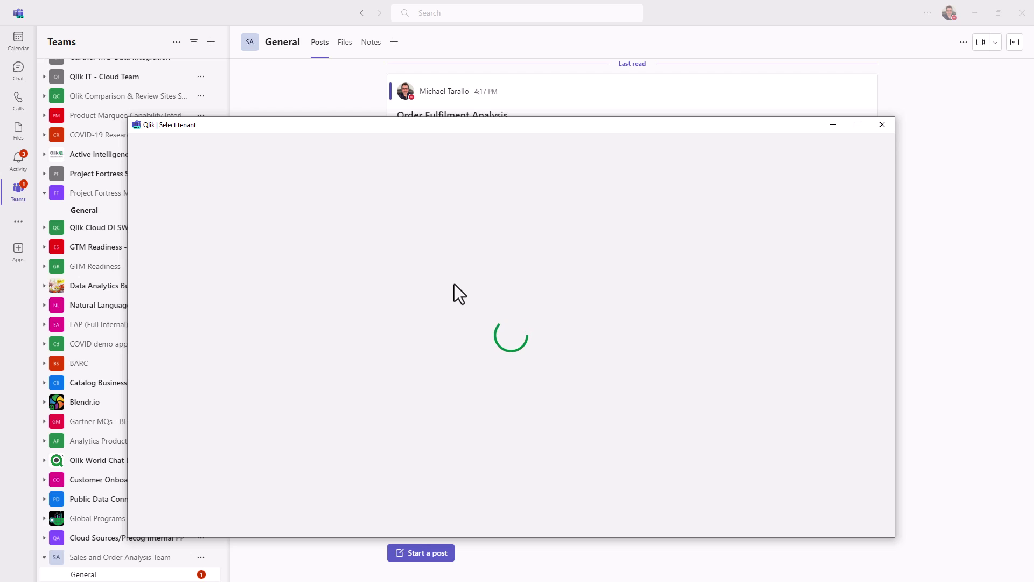
click(497, 371)
text(re)
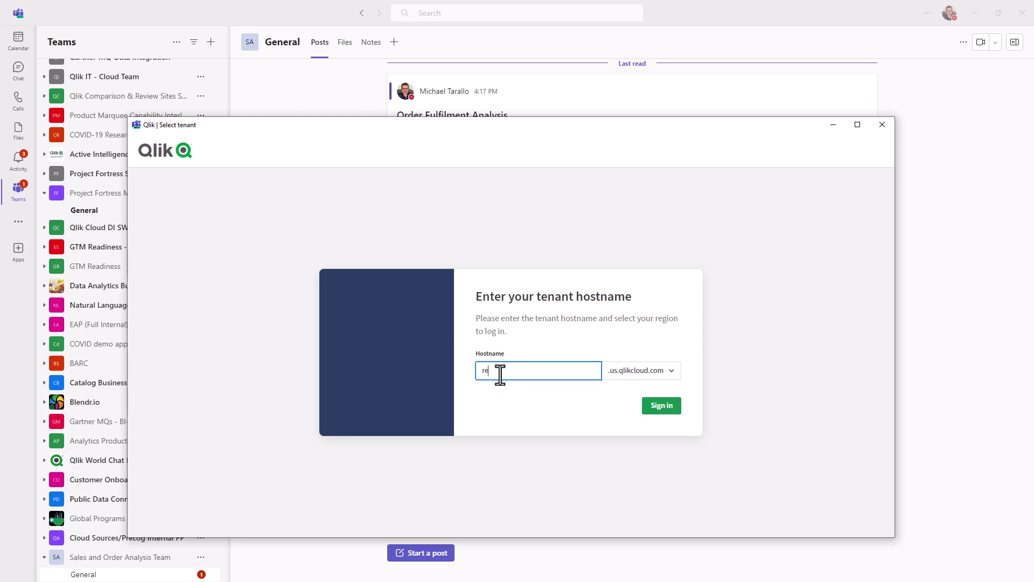
text(trogaming)
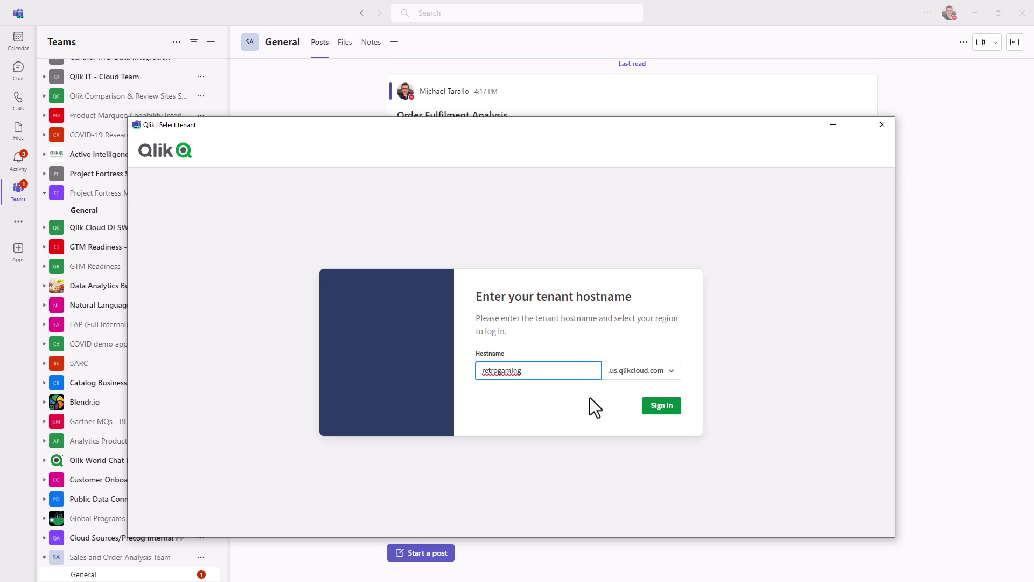
click(663, 408)
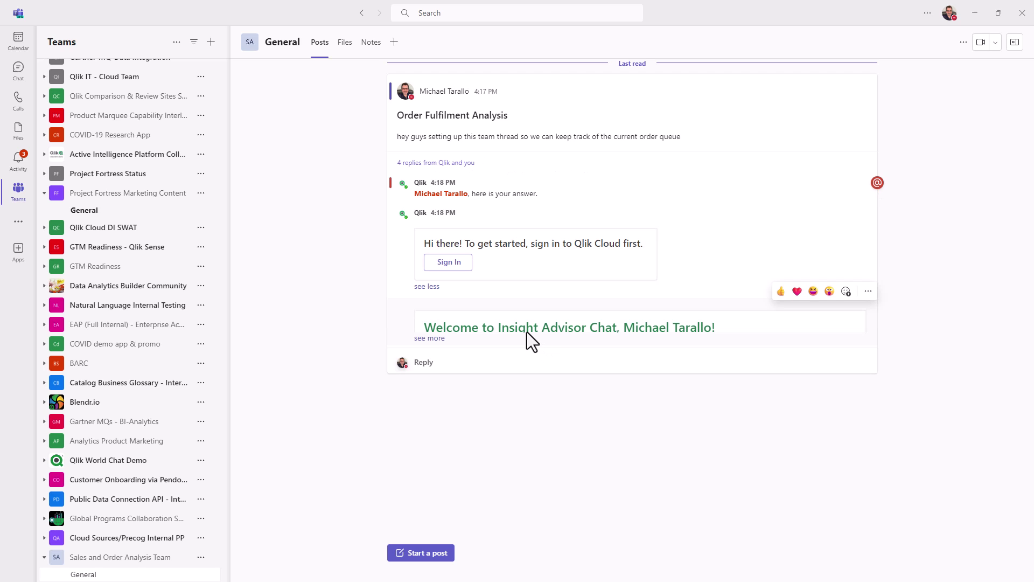
click(428, 339)
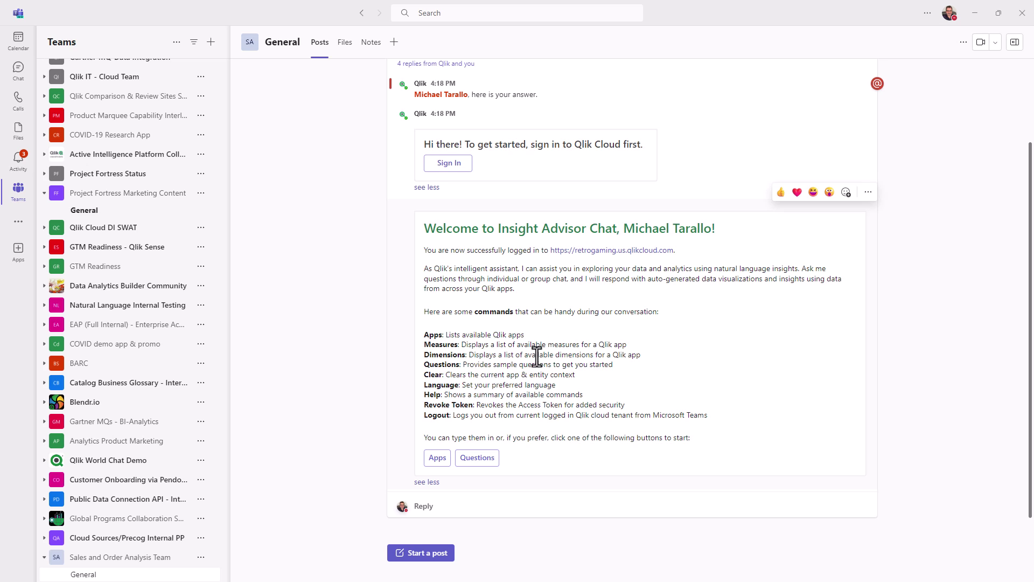
click(463, 507)
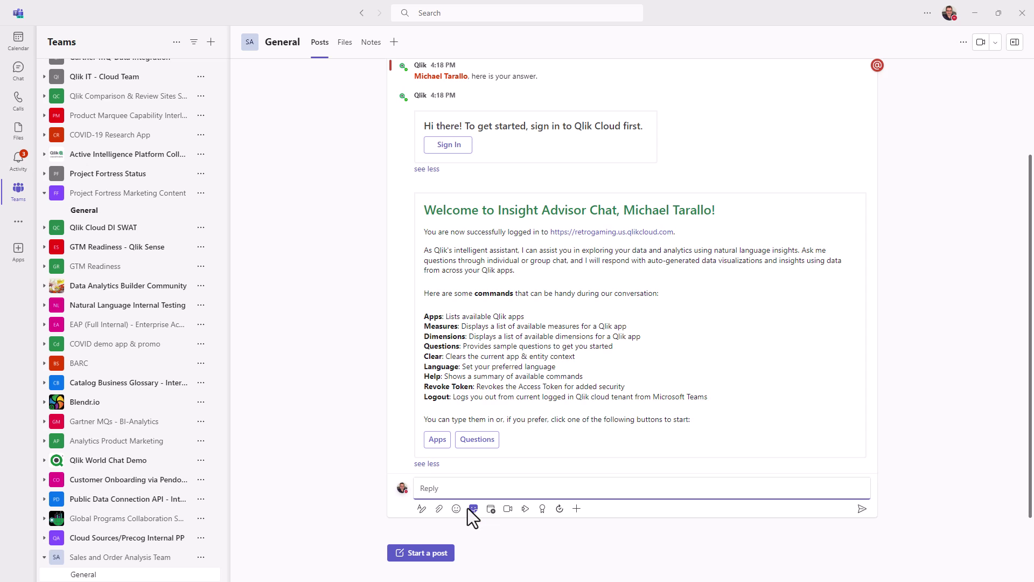
text(@qlik)
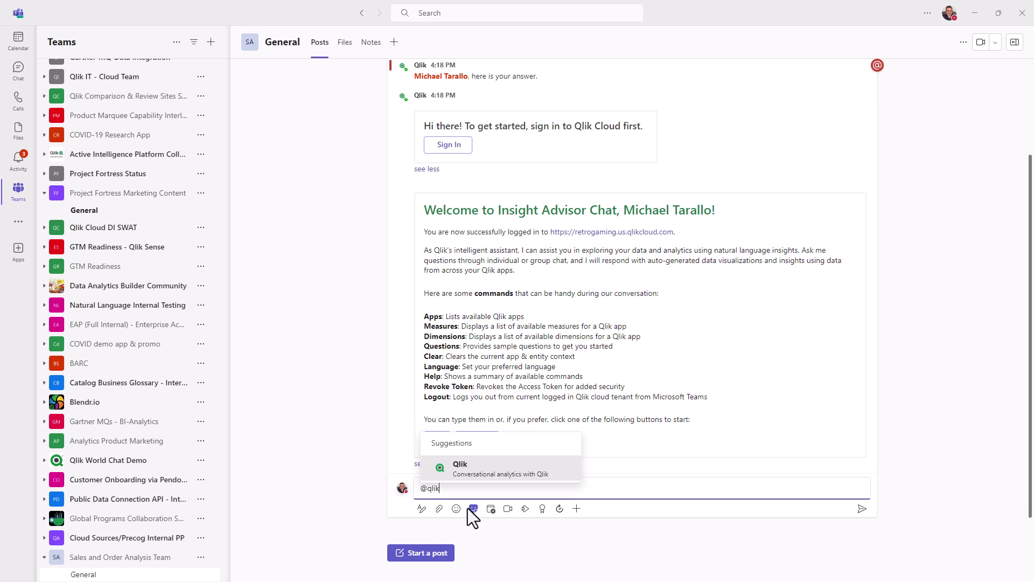
key(Return)
text(show me total orders by Rep where status is open)
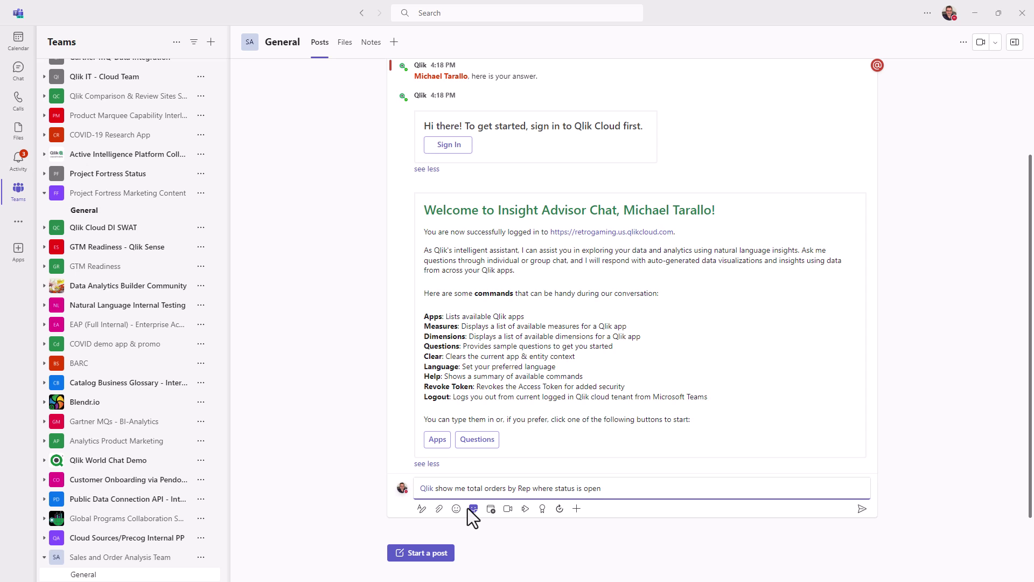
key(Return)
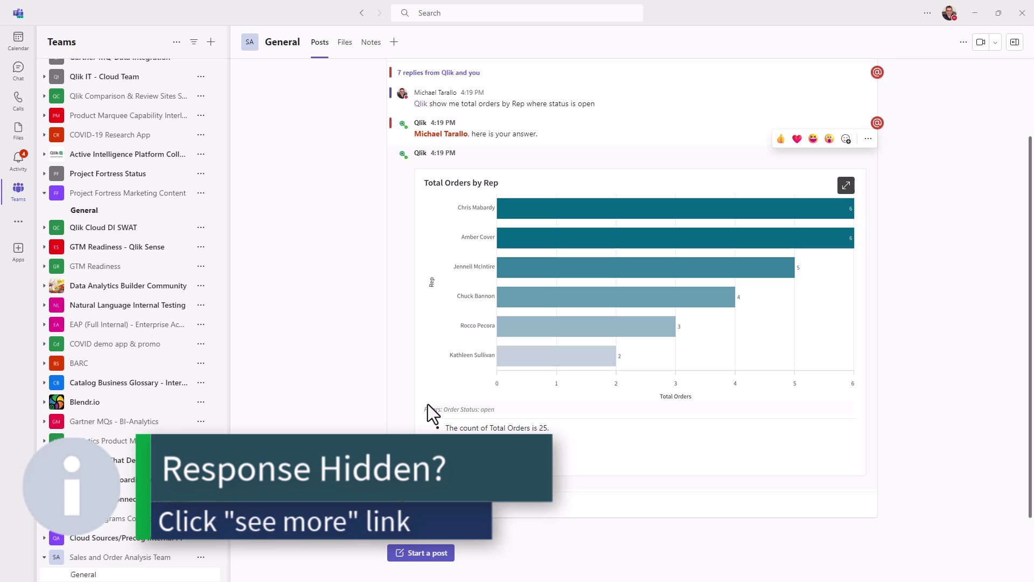
Expand Qlik's Total Orders by Rep answer to reveal its open-status filter and follow-up options
click(426, 482)
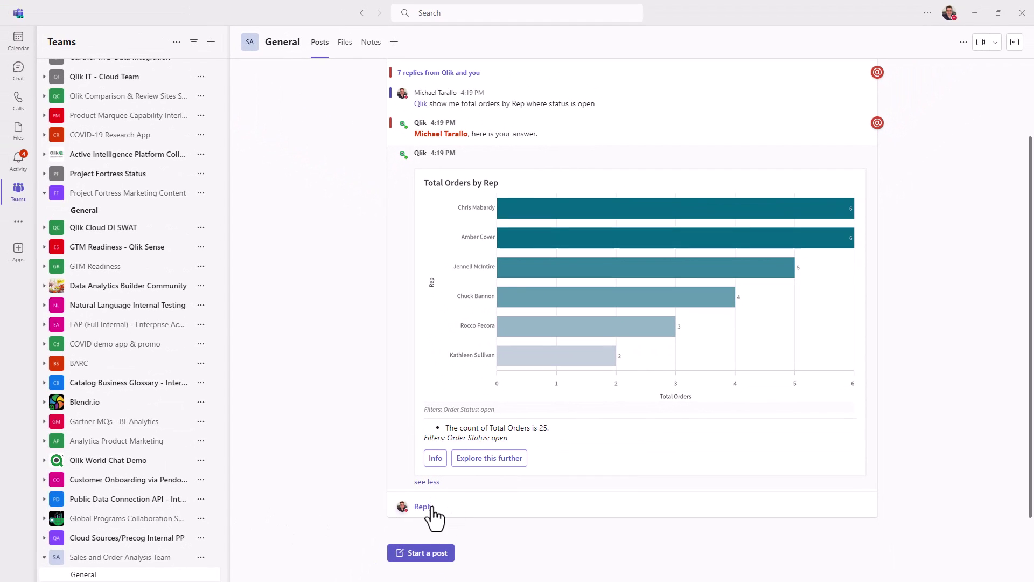
click(431, 507)
text(@)
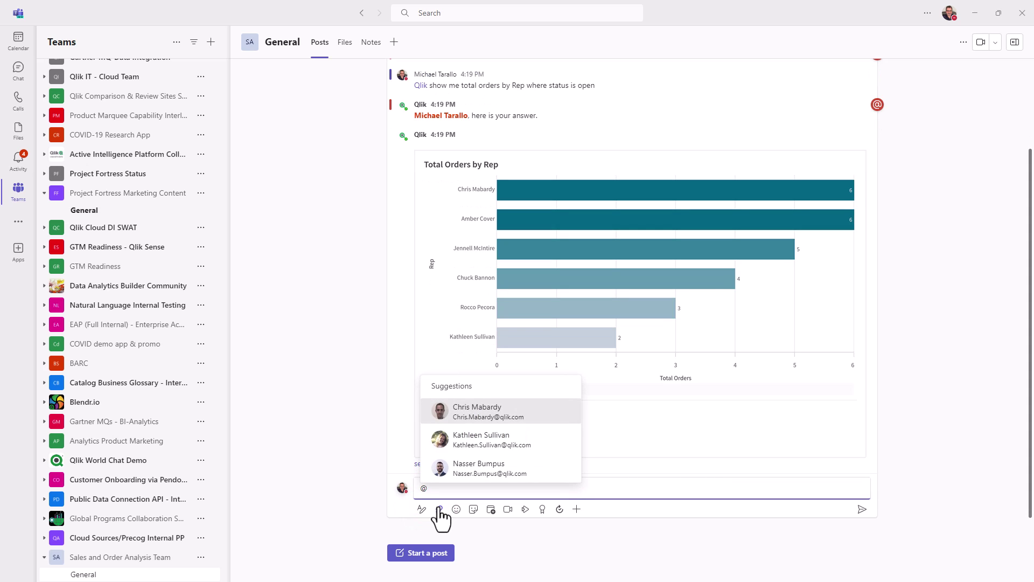
text(Qlik)
key(Return)
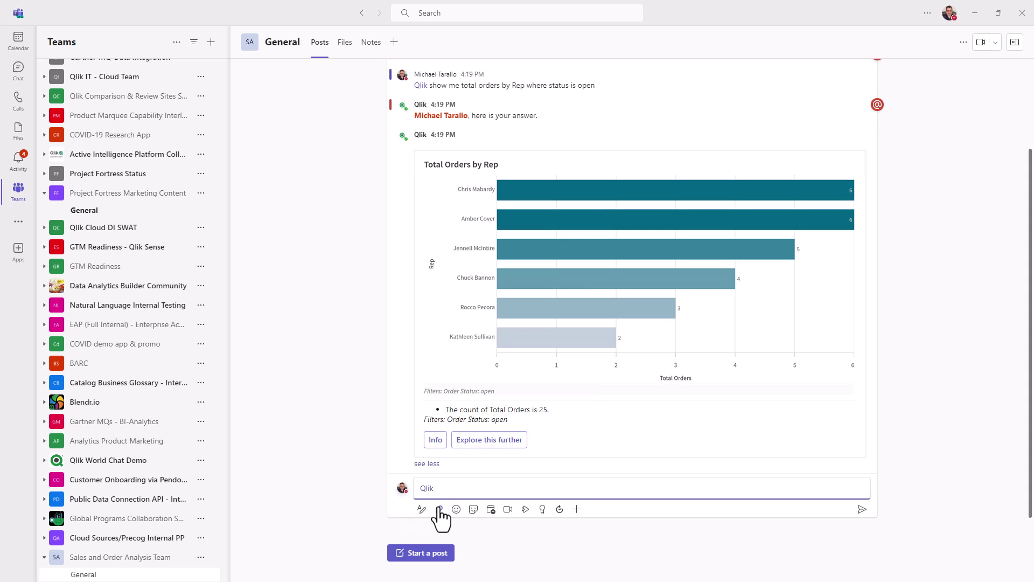
key(Return)
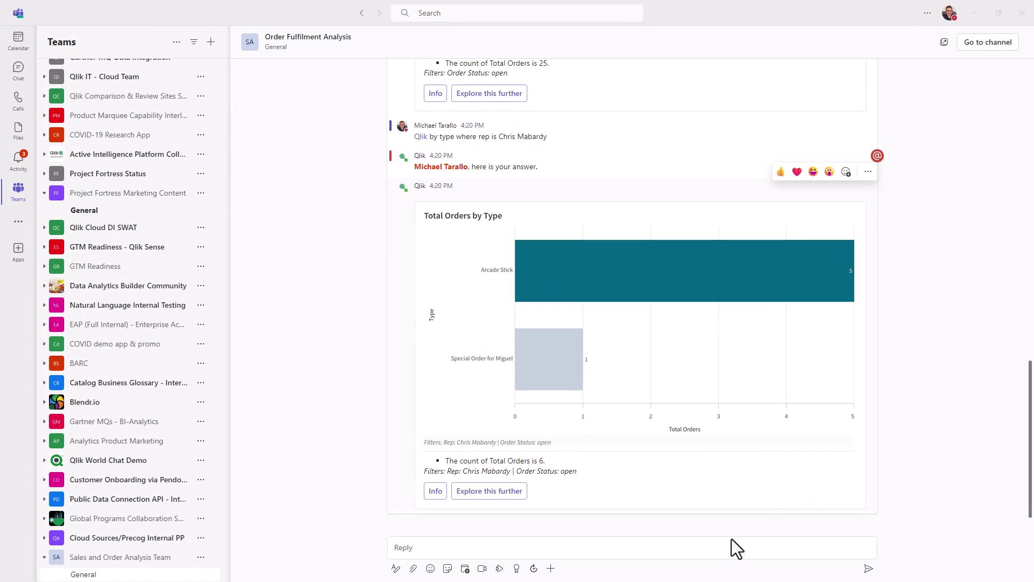
click(668, 551)
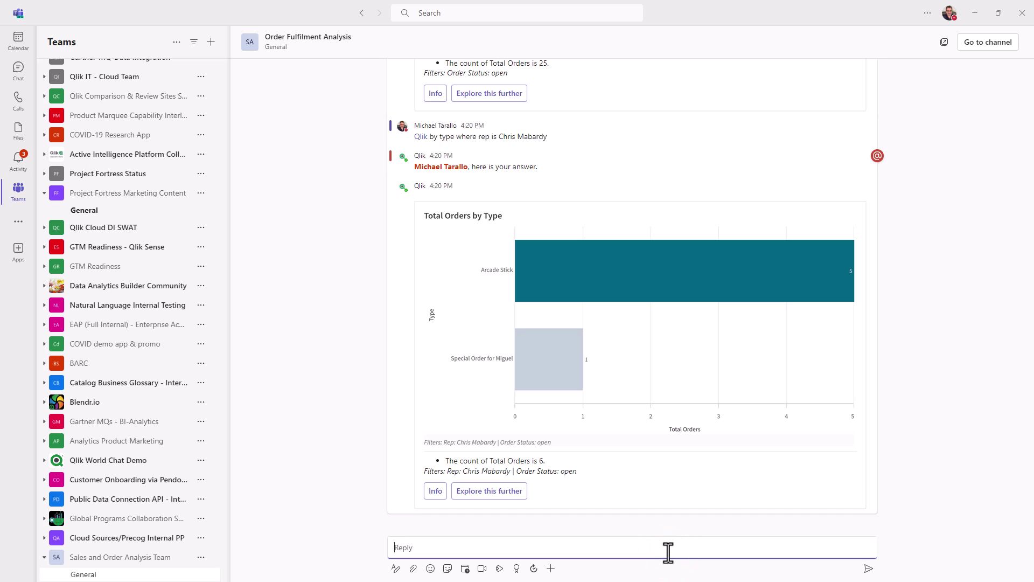
text(@)
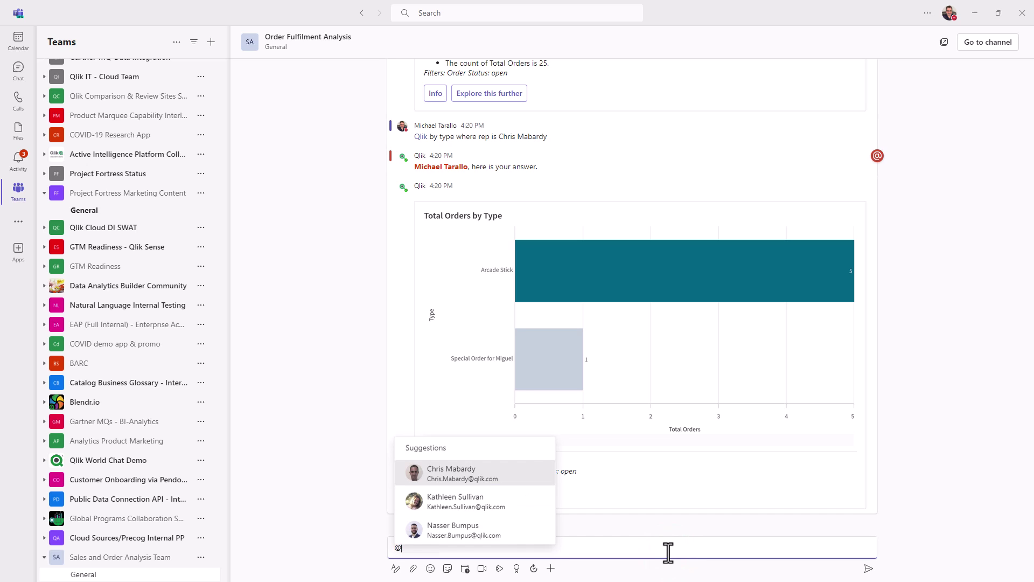
text(Qlik)
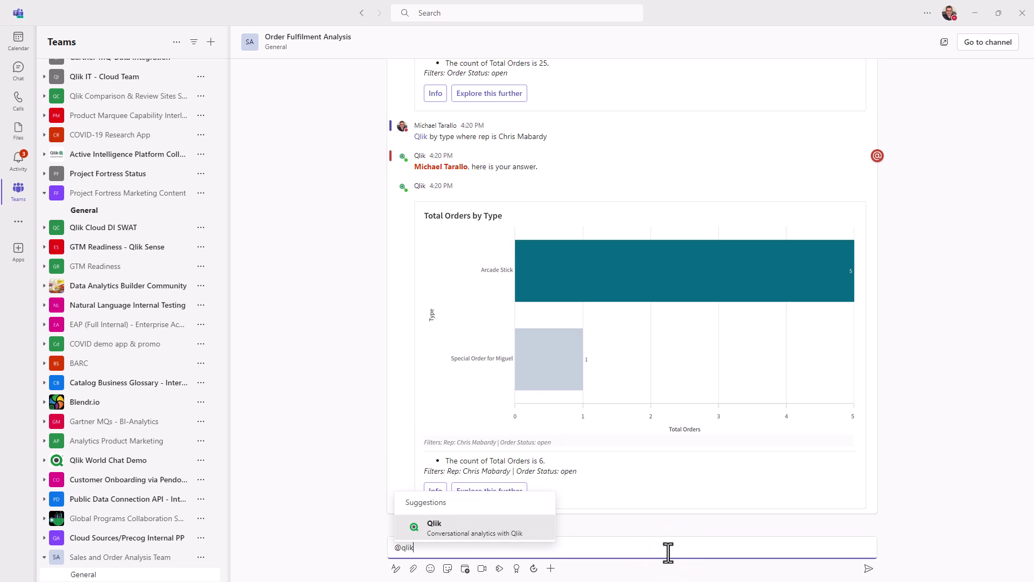
key(Return)
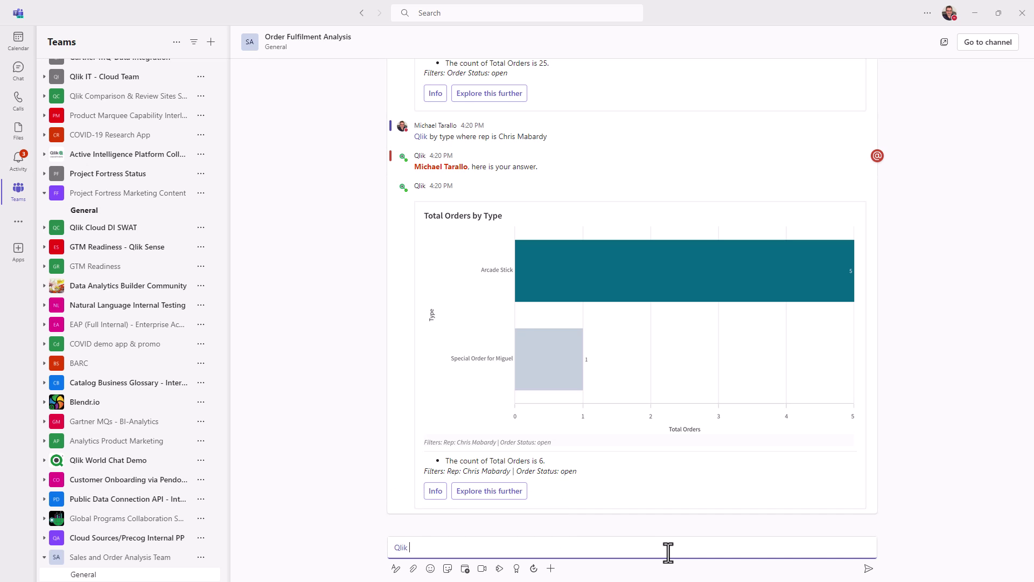
text(show me lead time)
key(Return)
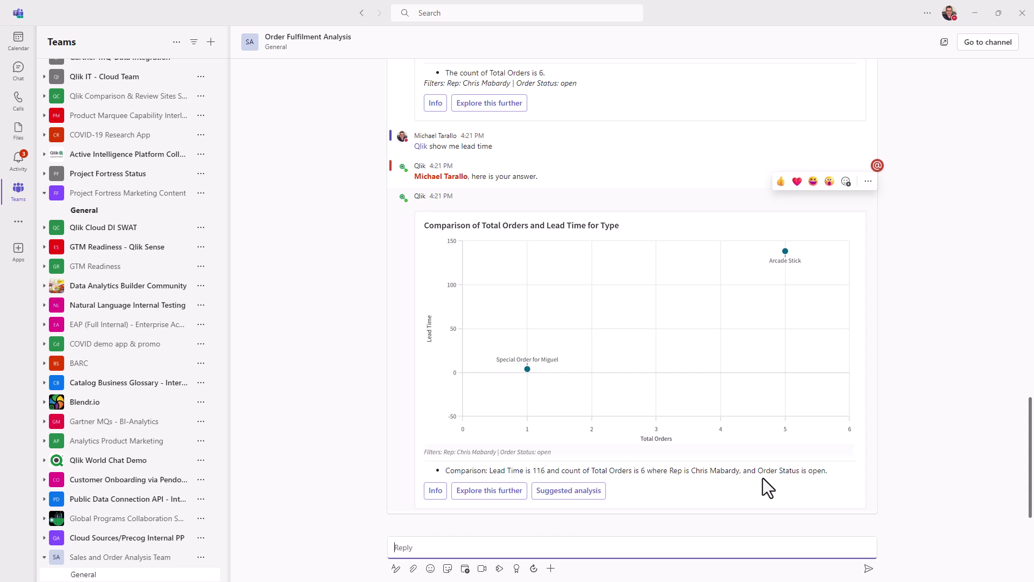
mouse_move(728, 451)
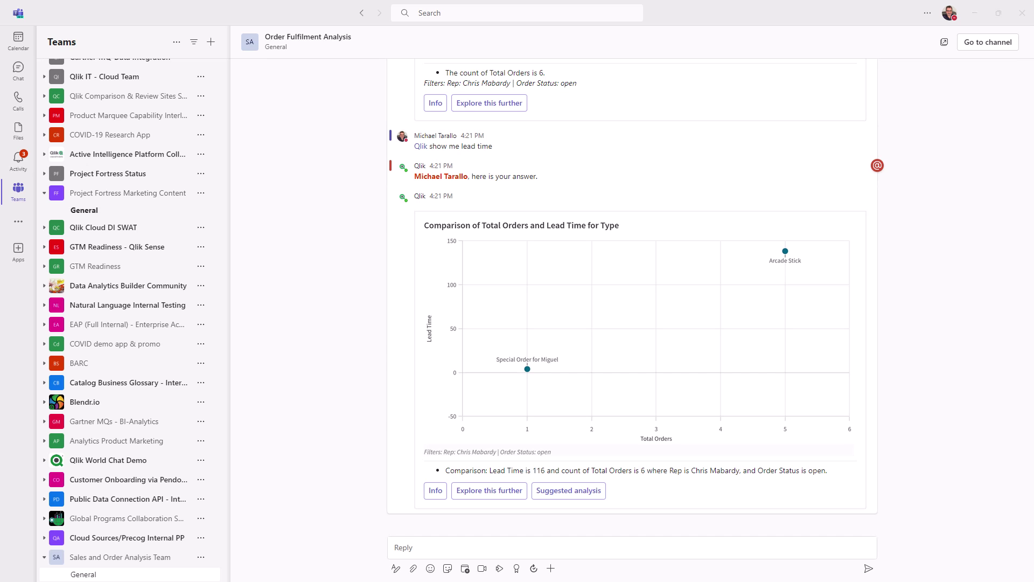
click(463, 548)
text(@Qlik)
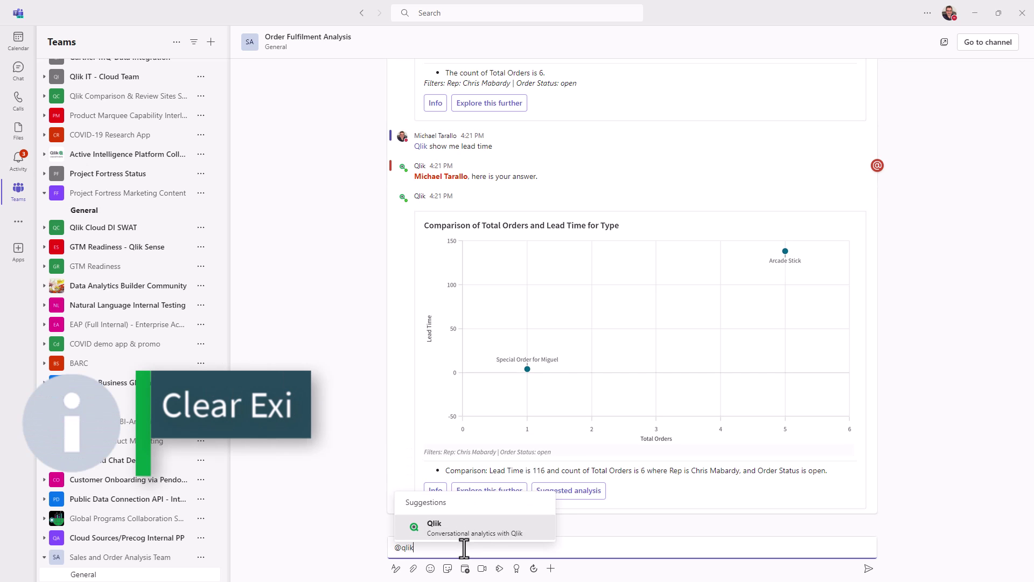
key(Return)
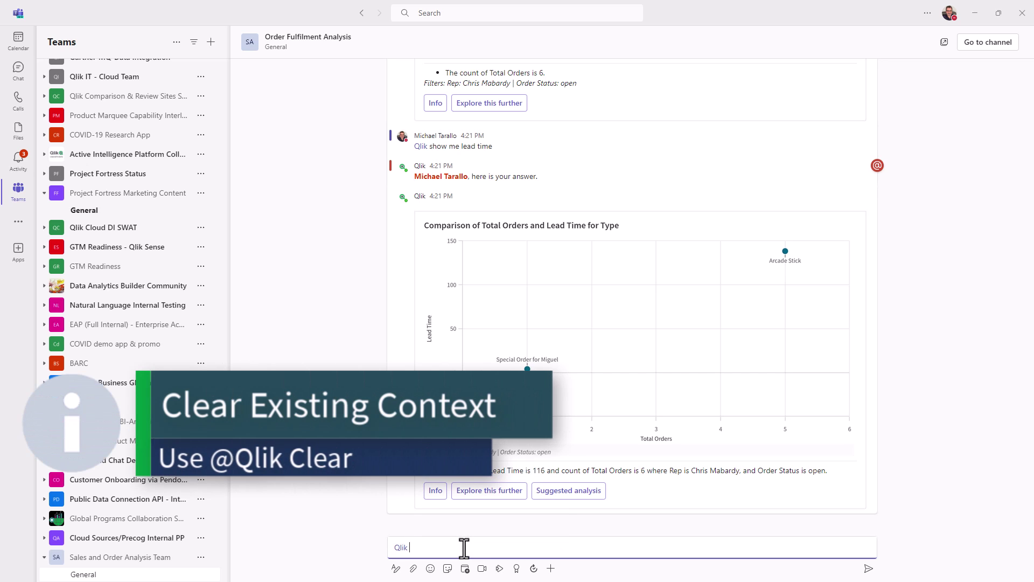
text(clear)
key(Return)
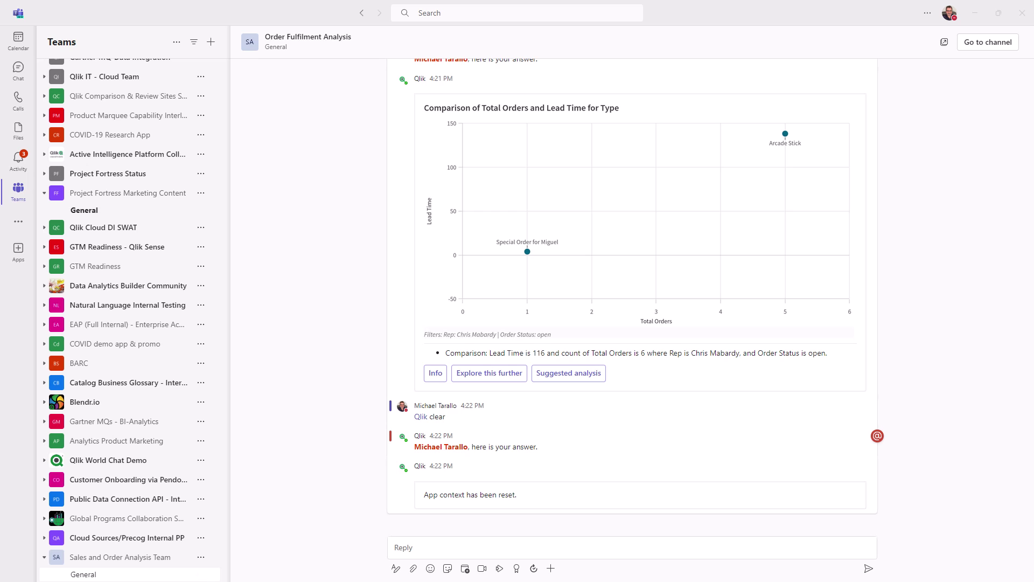
click(609, 547)
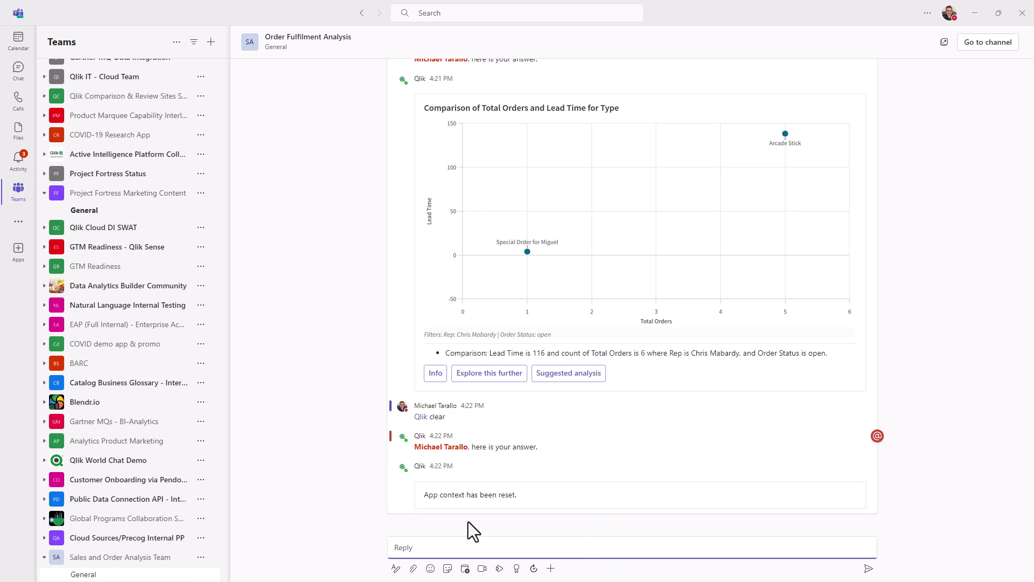
text(@Qlik)
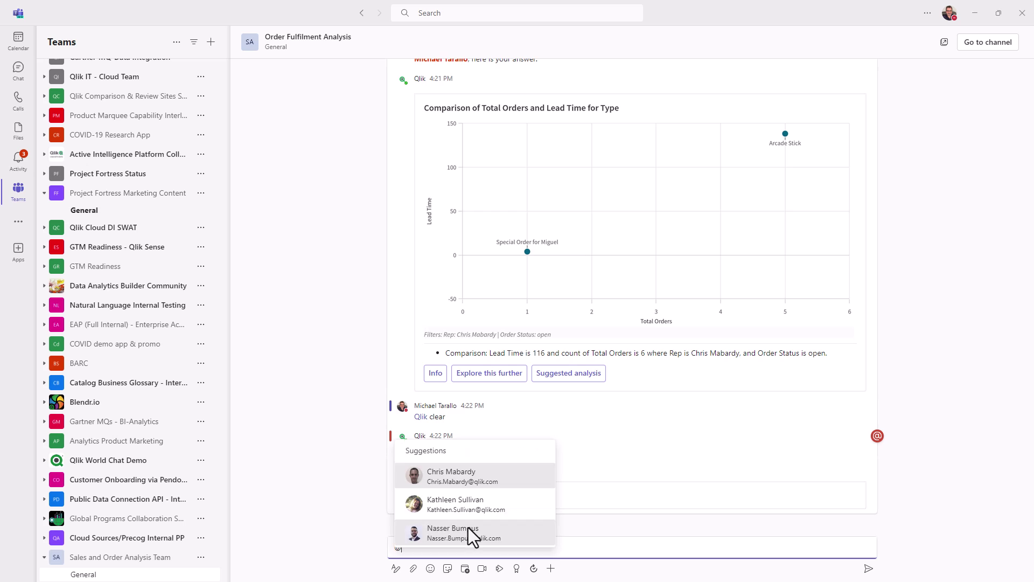
key(Return)
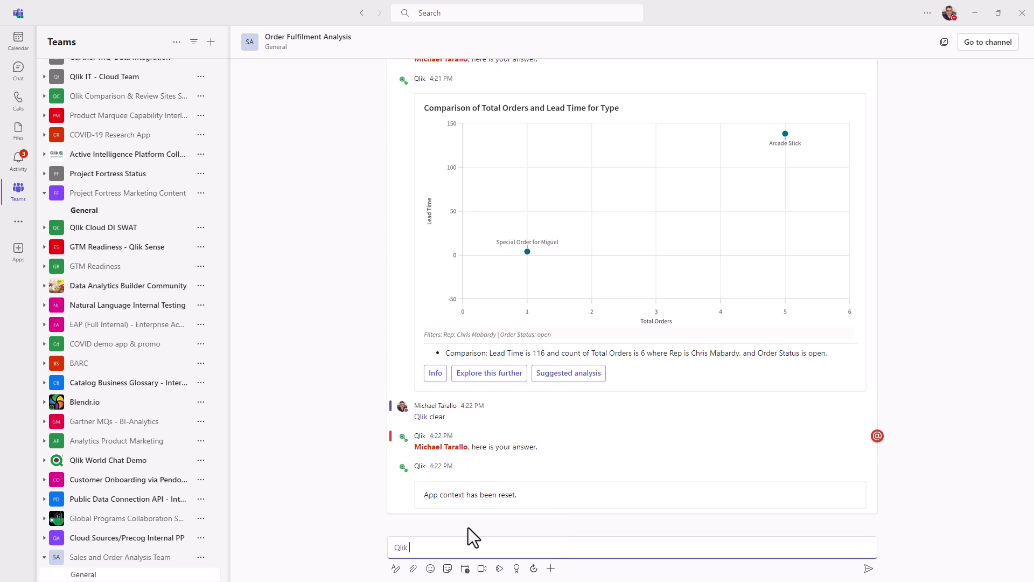
right_click(464, 547)
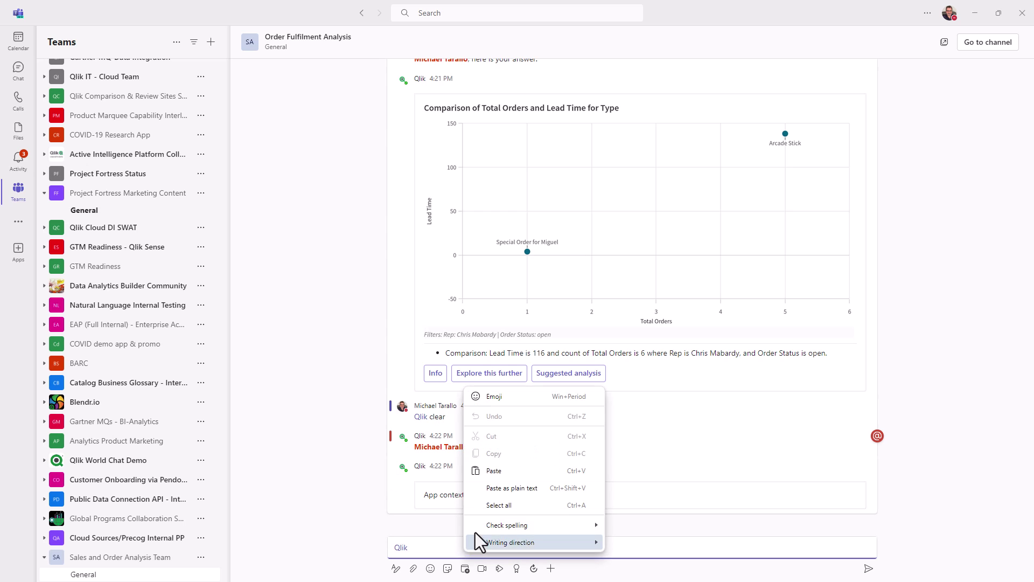
click(493, 470)
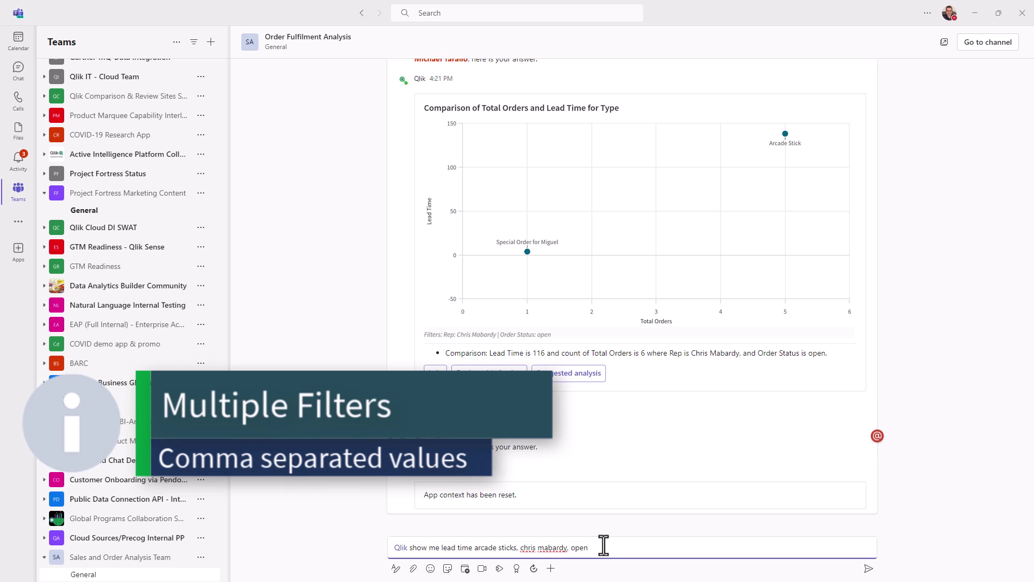
key(Return)
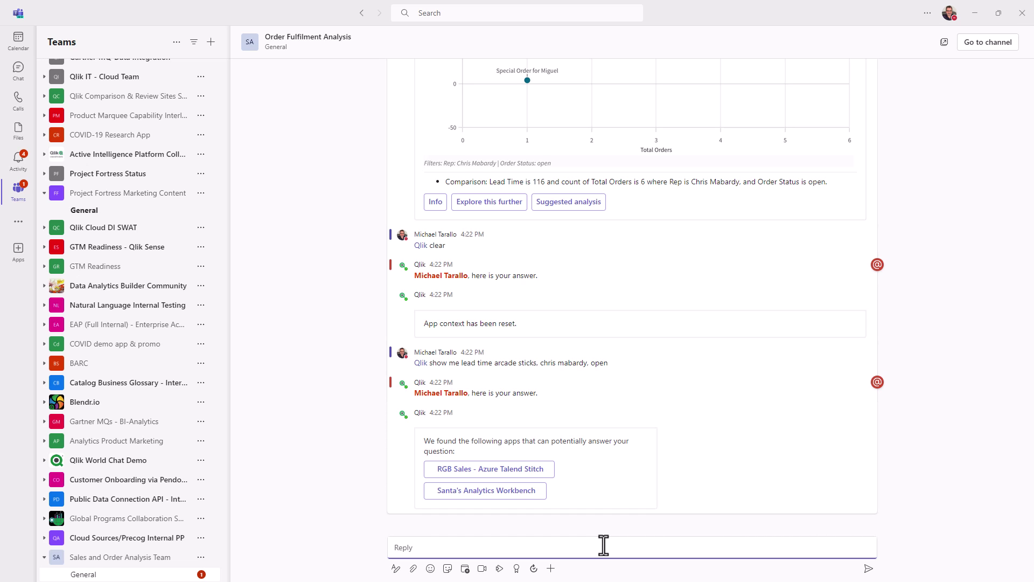
click(603, 545)
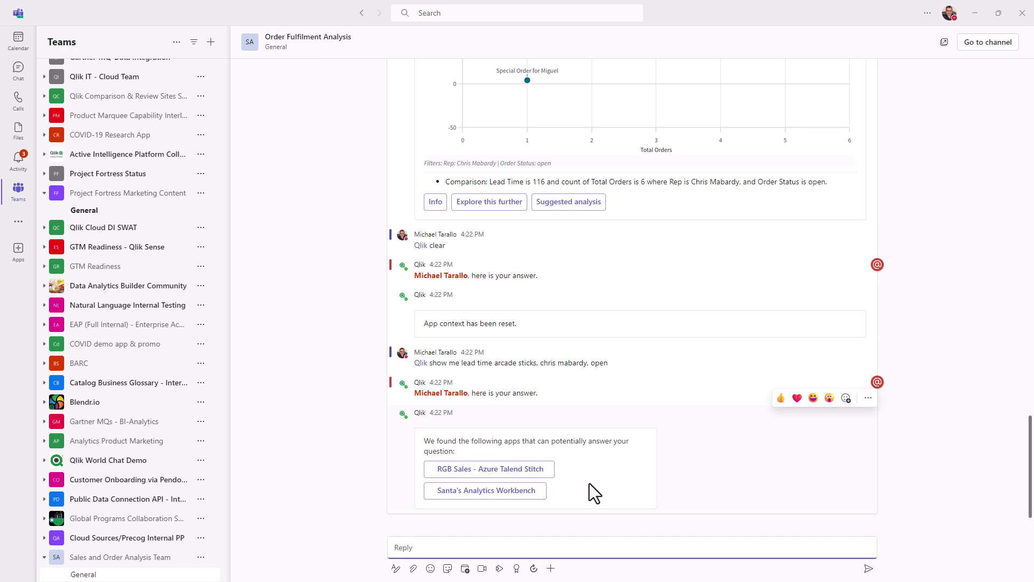
click(549, 475)
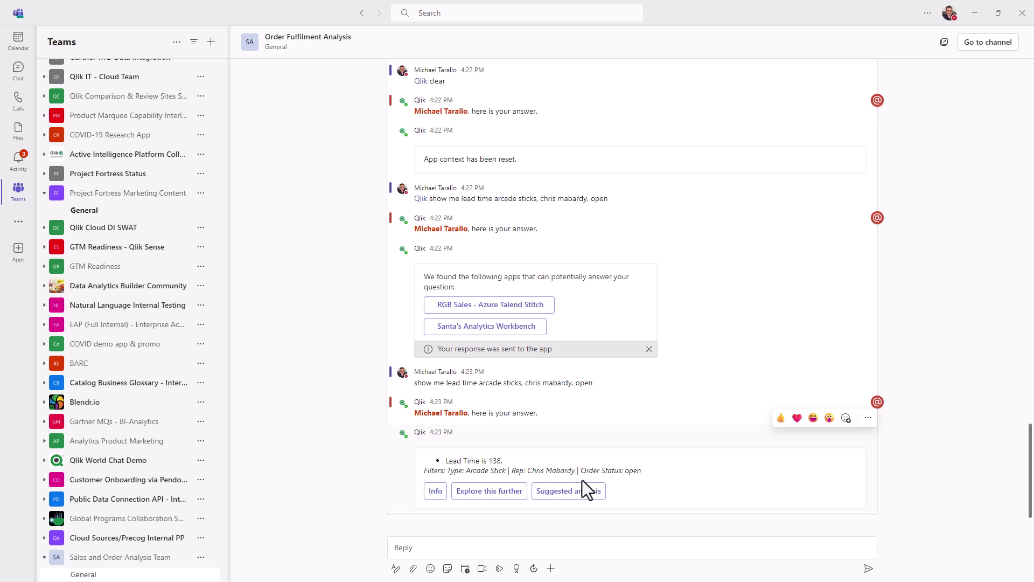
click(537, 544)
text(@qlik)
key(Return)
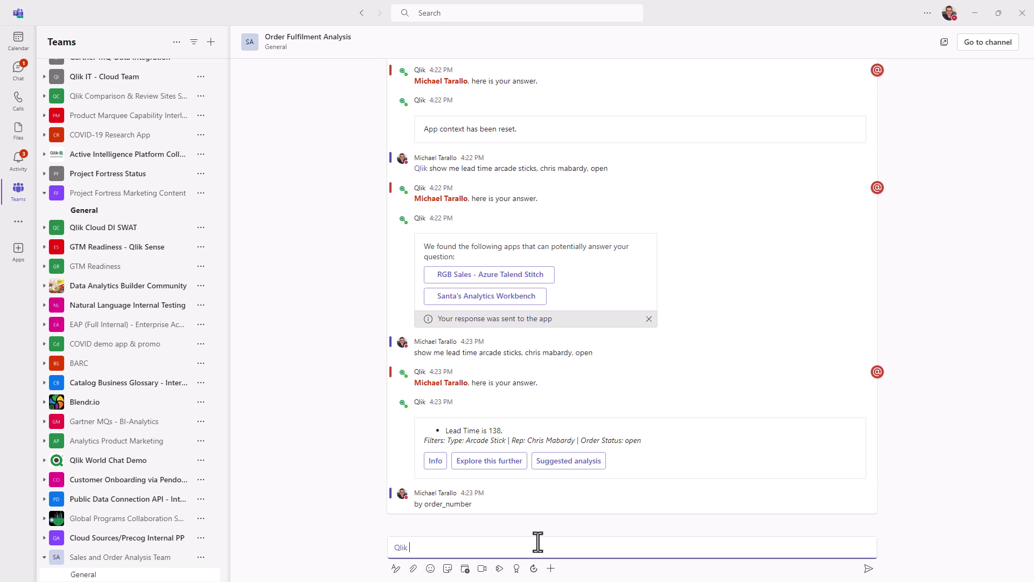
Send 'by order_number' to get the Lead Time by order_number chart, led by order 1941 at 176
text(by order_number)
key(Return)
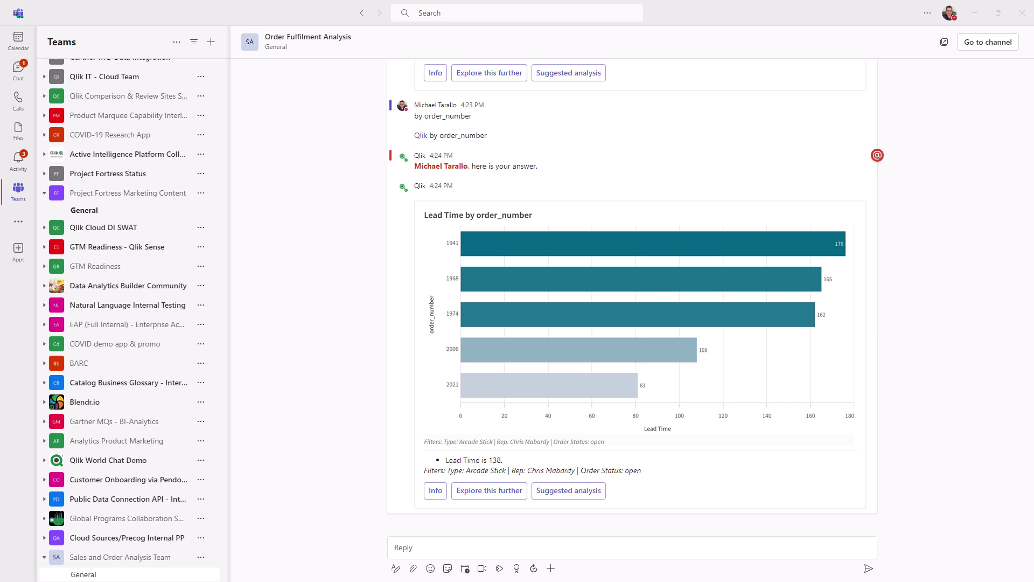
click(411, 549)
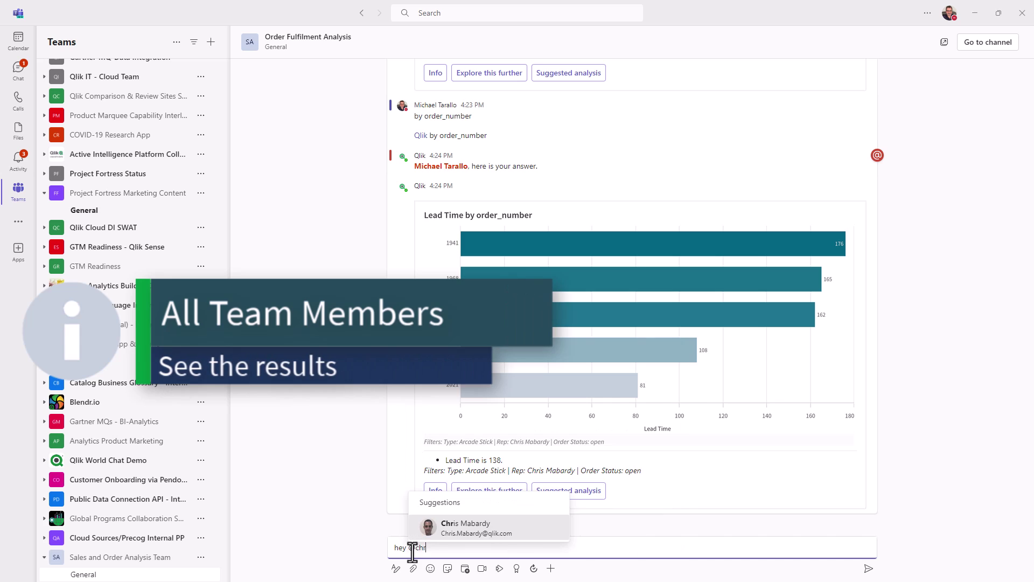
key(Return)
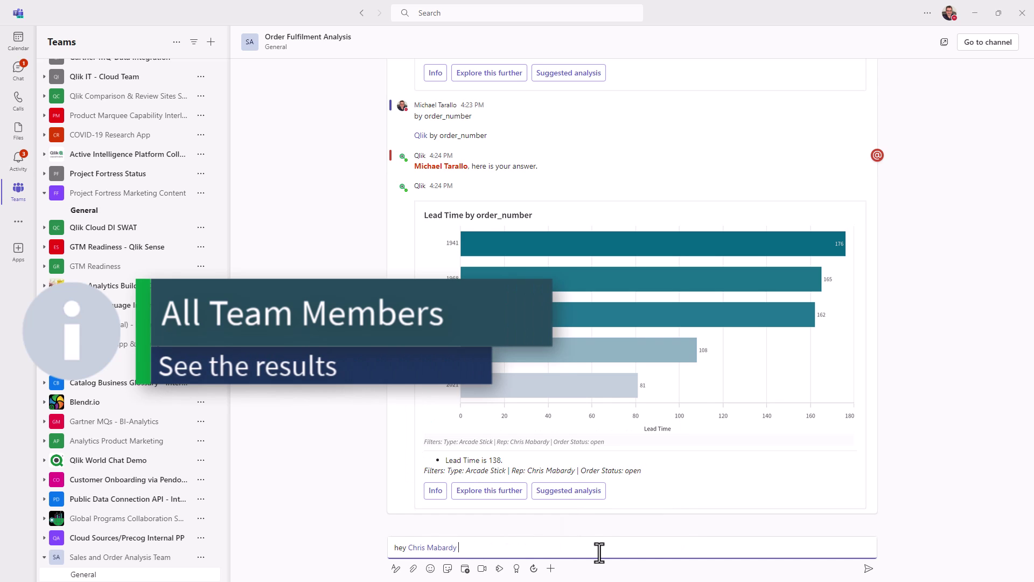
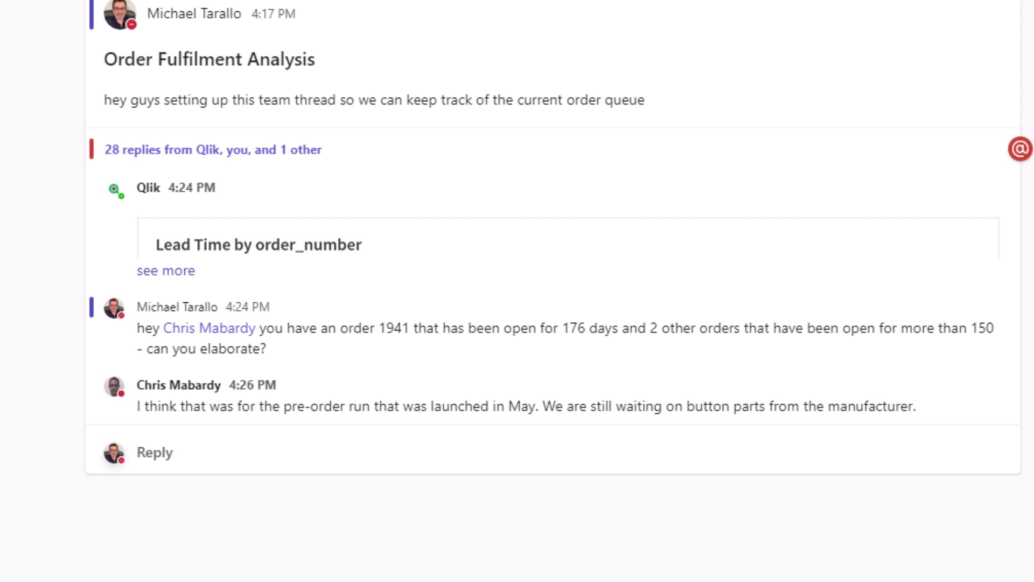
Answer the colleague with 'ok let me check a few more things'
click(161, 458)
text(ok let me)
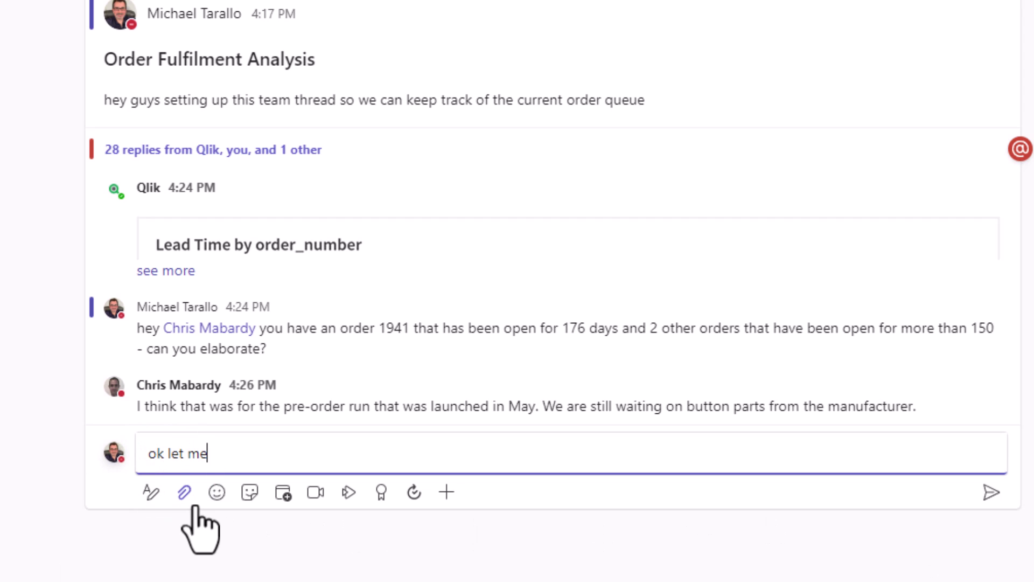
text( check a few mote thin)
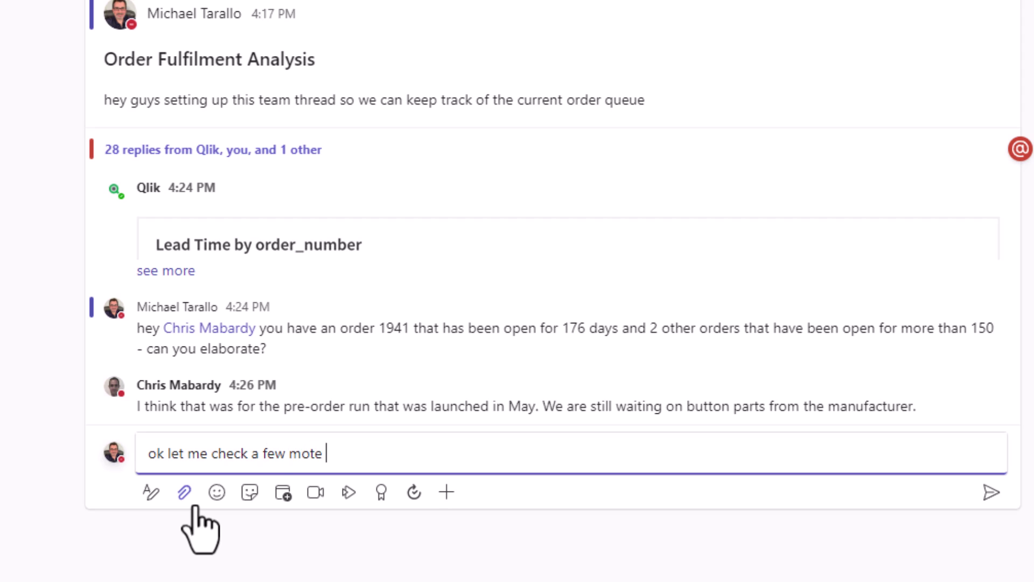
key(BackSpace)
key(BackSpace)
key(BackSpace)
key(BackSpace)
key(BackSpace)
key(BackSpace)
key(BackSpace)
text(re things)
key(Return)
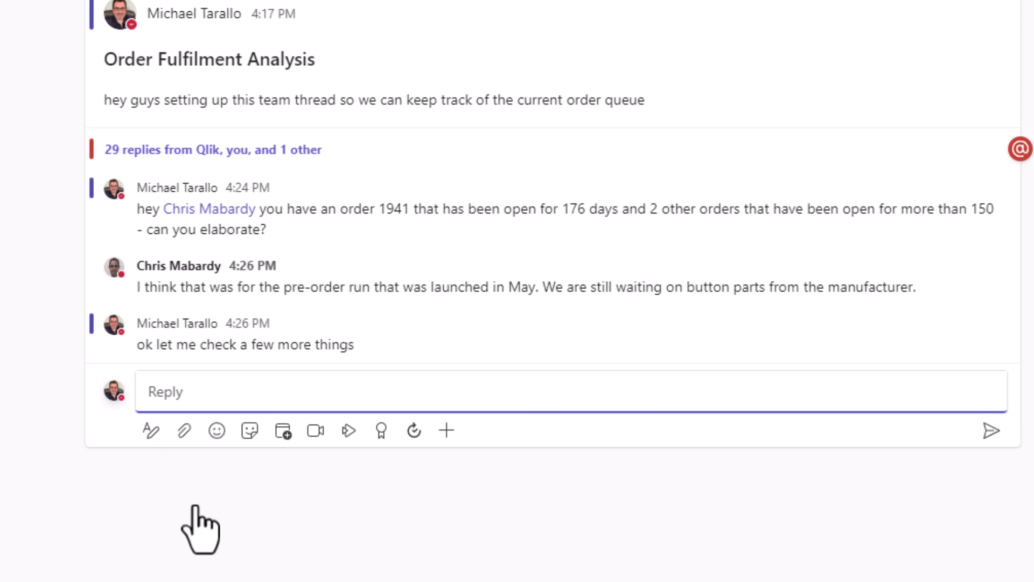
text(@qlik)
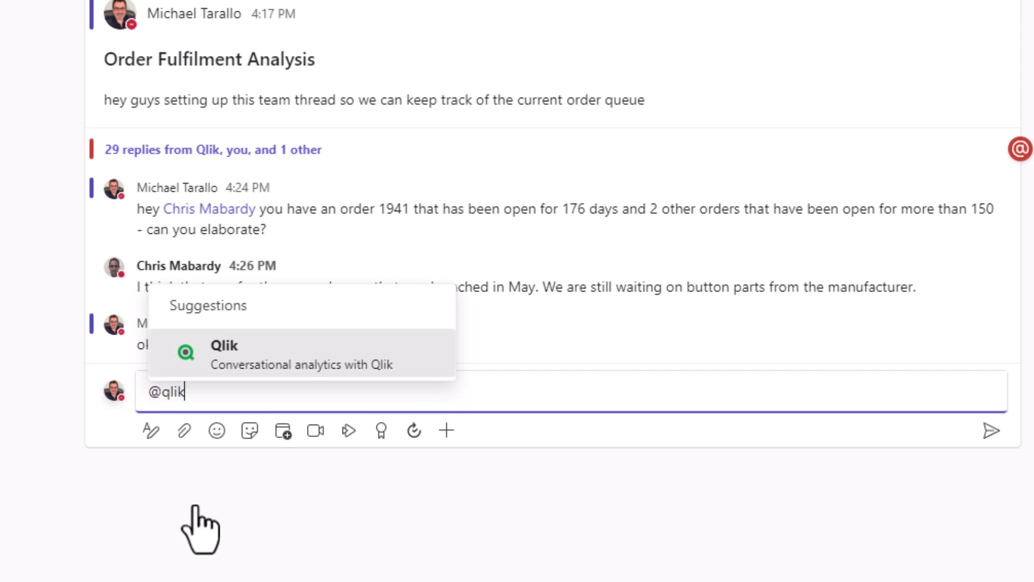
key(Return)
text(total orders sanwa button upgrade, open by order_number)
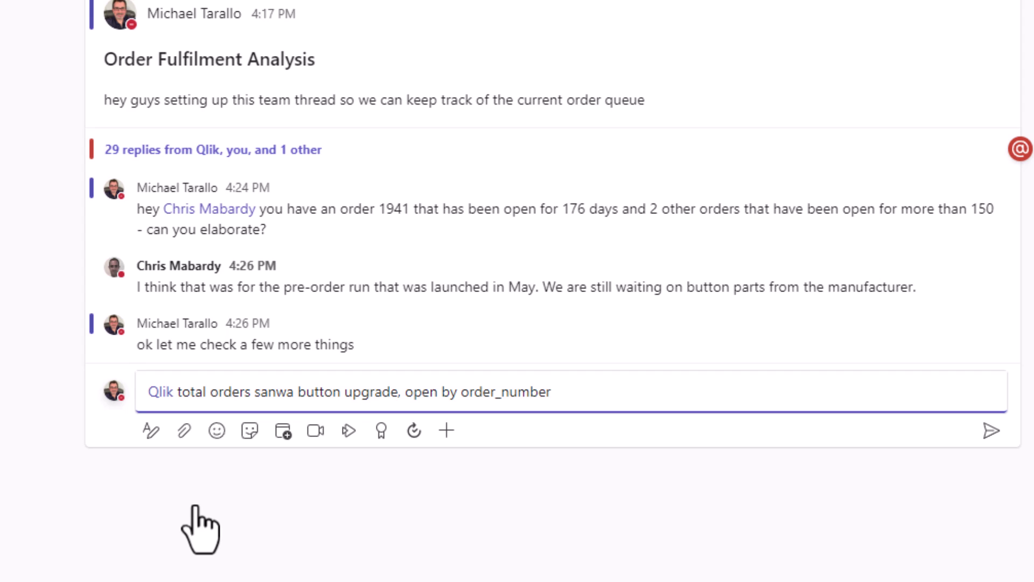
key(Return)
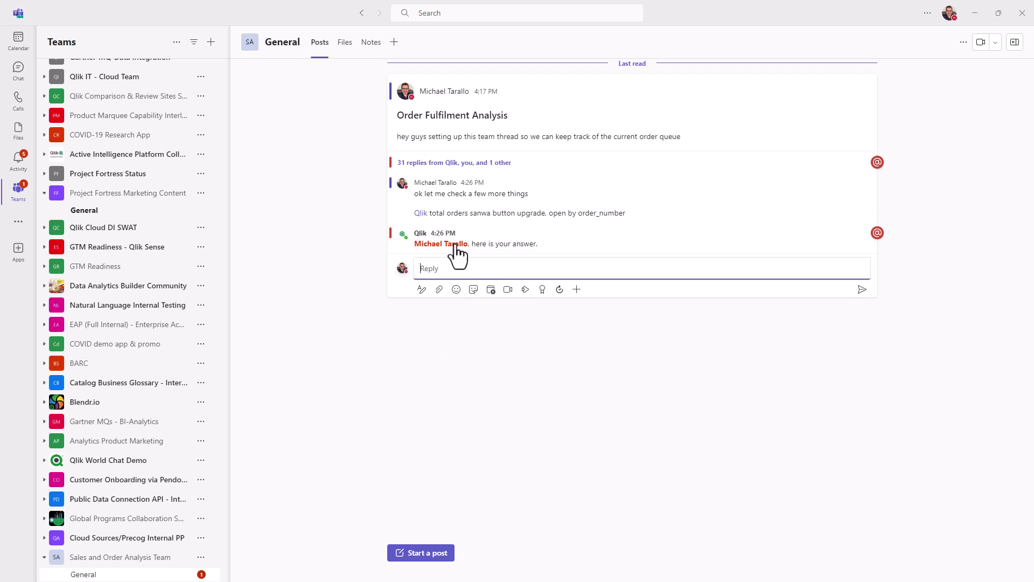
click(493, 274)
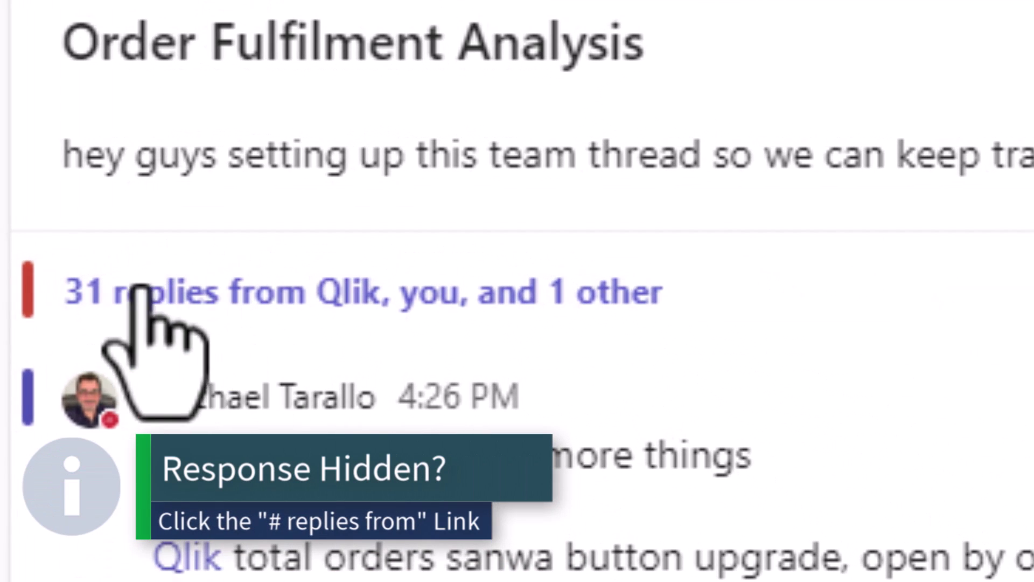
click(353, 308)
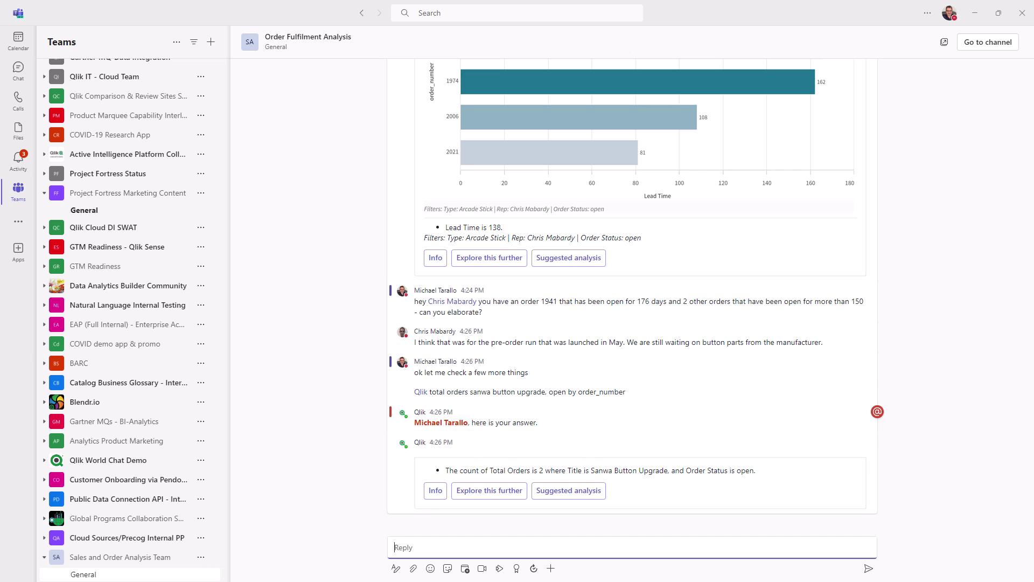
mouse_move(591, 460)
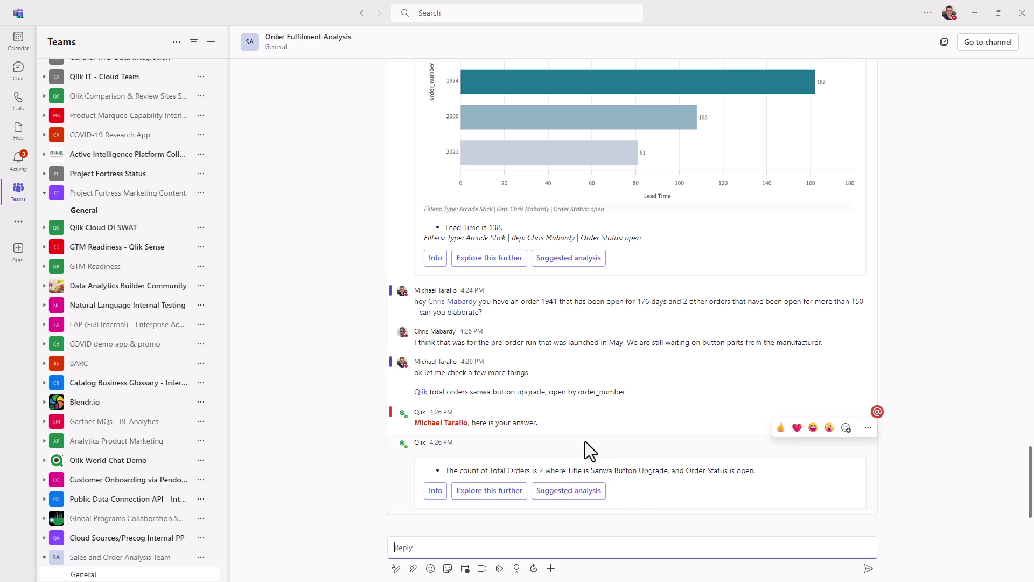
click(438, 545)
text(@Qlik)
key(Return)
text(by orde)
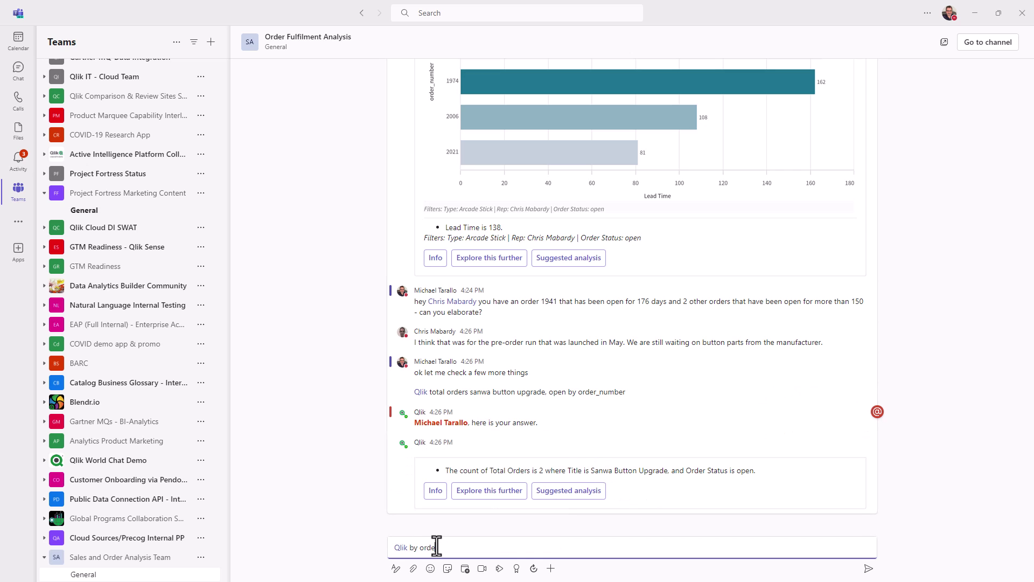
text(r_number)
key(Return)
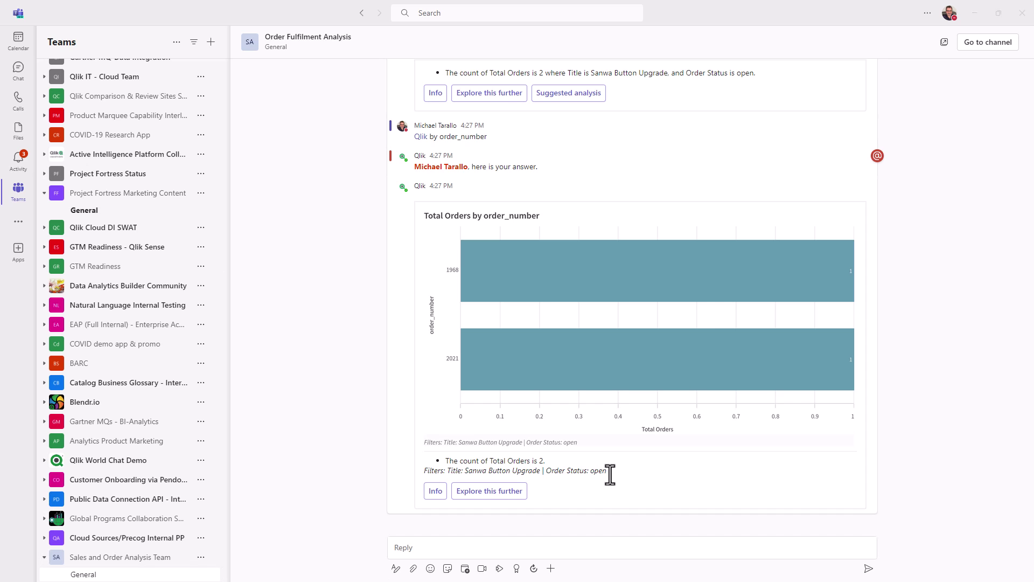
click(547, 545)
text(Ok I checked only your orders  #1968 and #2021 have button upgrades what's the hold up on 1941?)
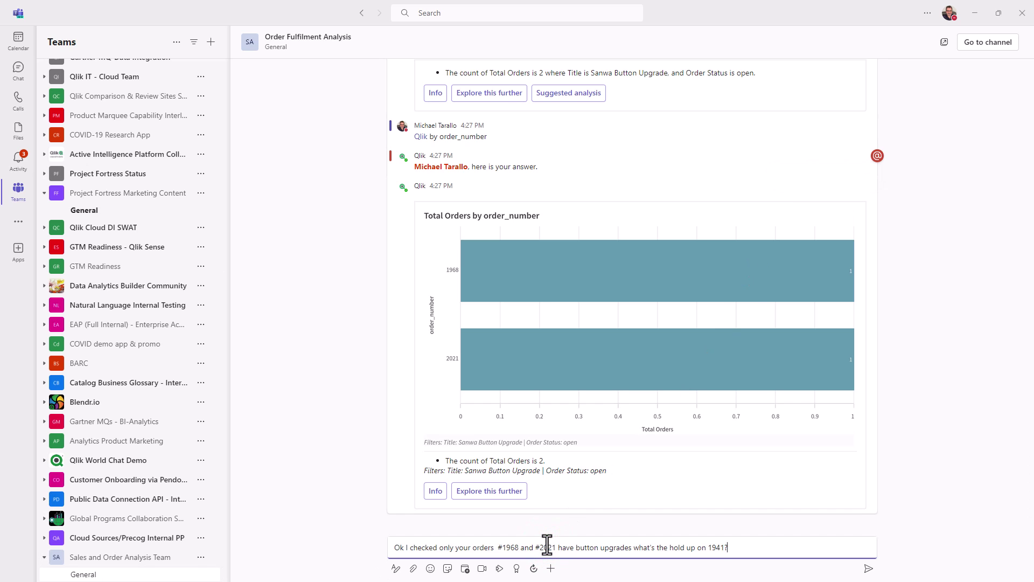
text(@ch)
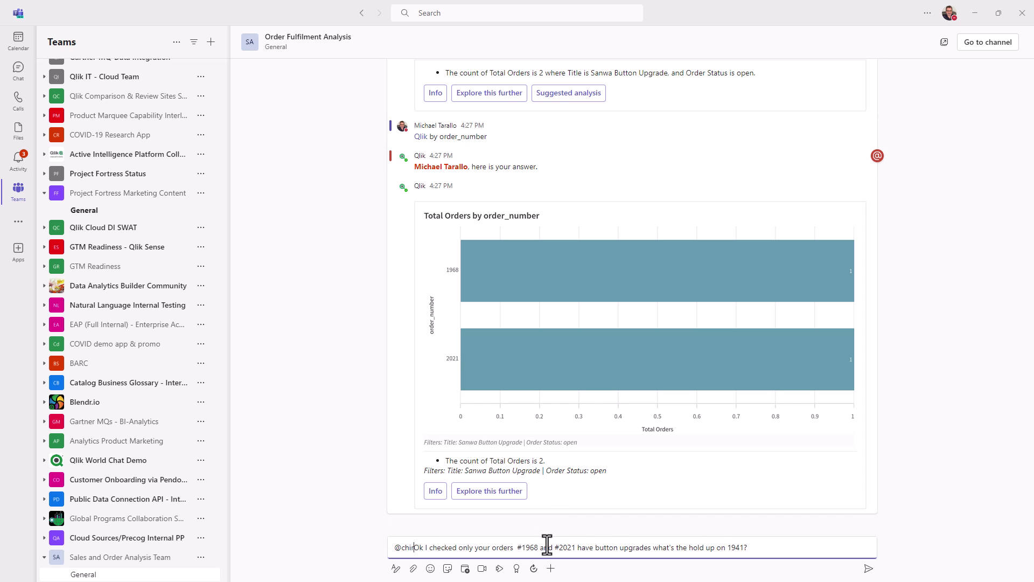
key(Return)
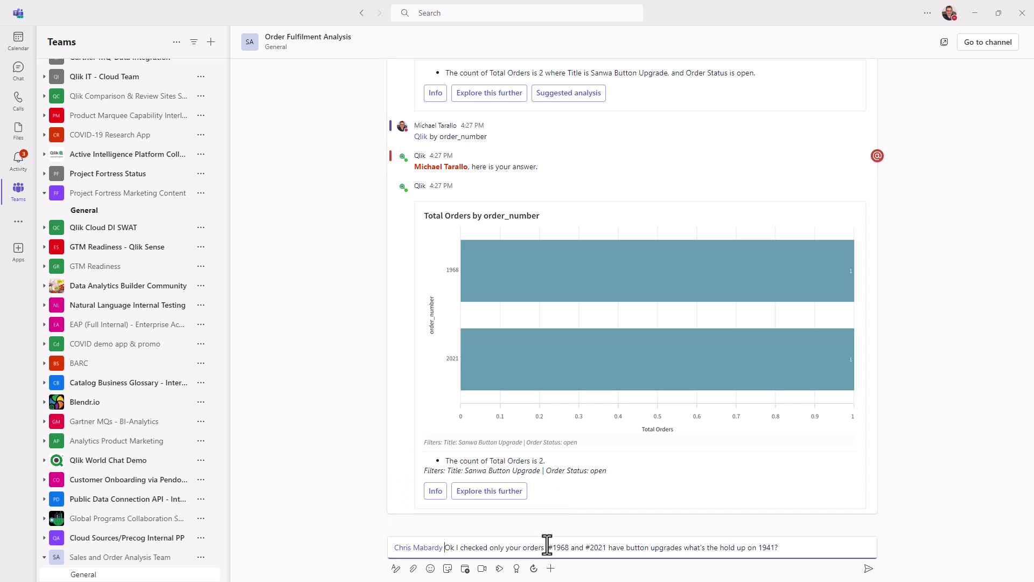
key(Return)
key(Escape)
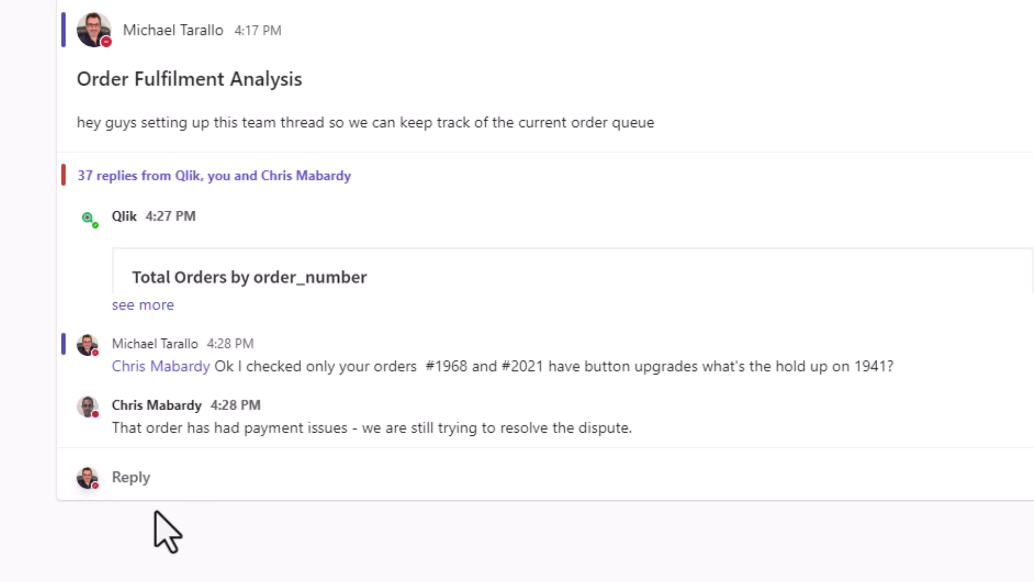
click(141, 481)
text(@qlik)
key(Return)
text(clear)
key(Return)
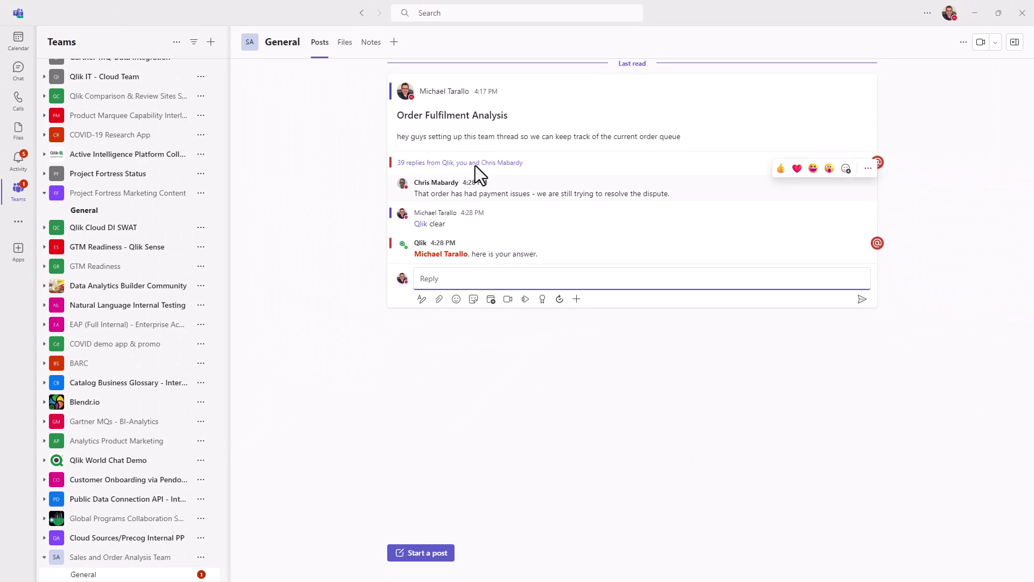
click(476, 163)
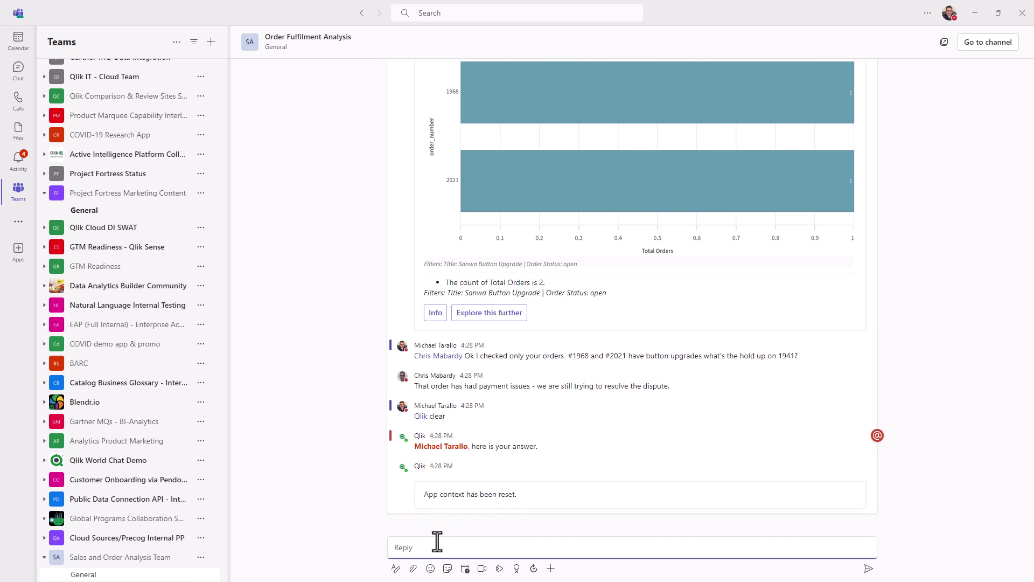
text(@Q)
key(Return)
text(total orders by financial_status)
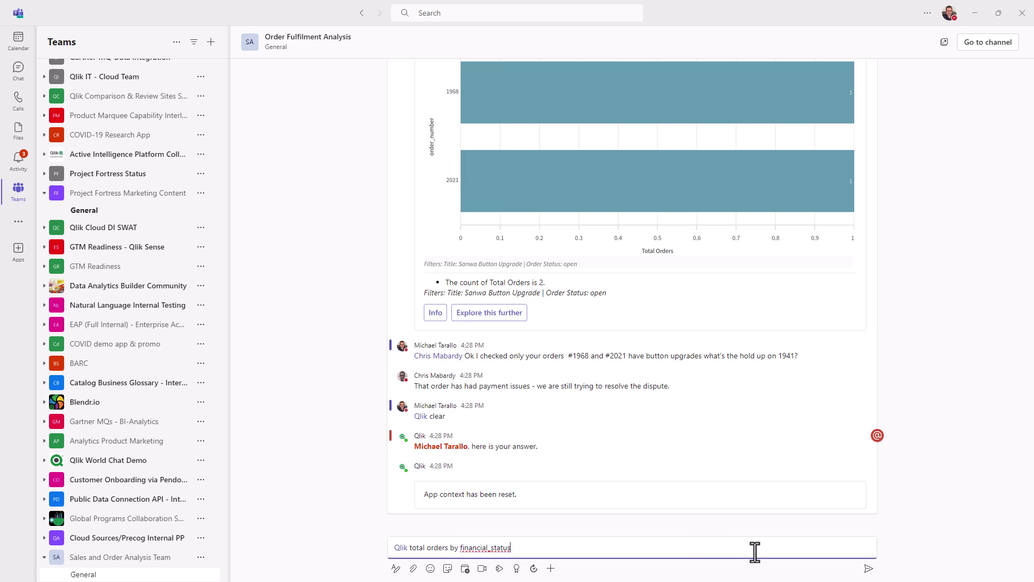
click(865, 570)
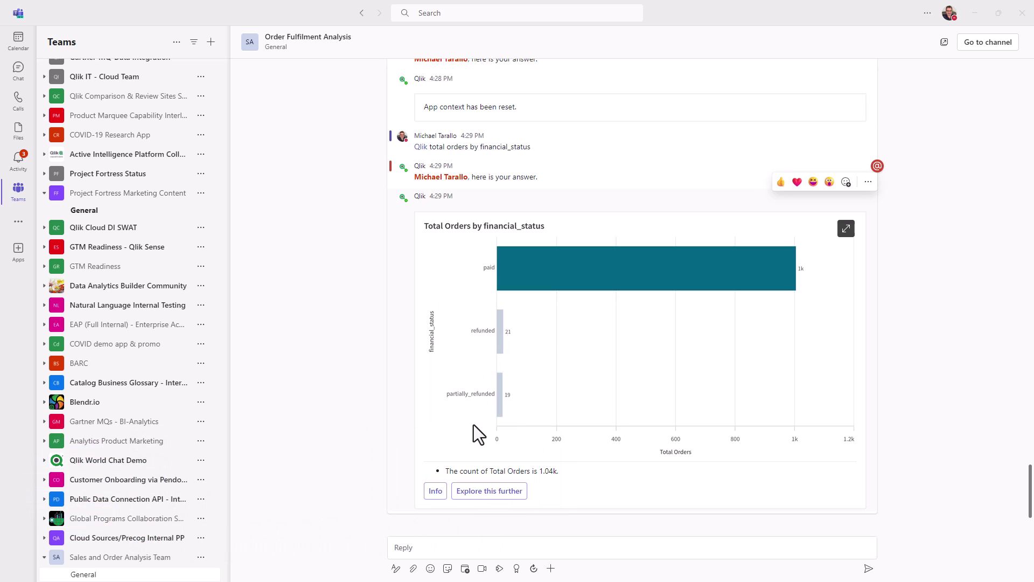
click(429, 547)
text(@chr)
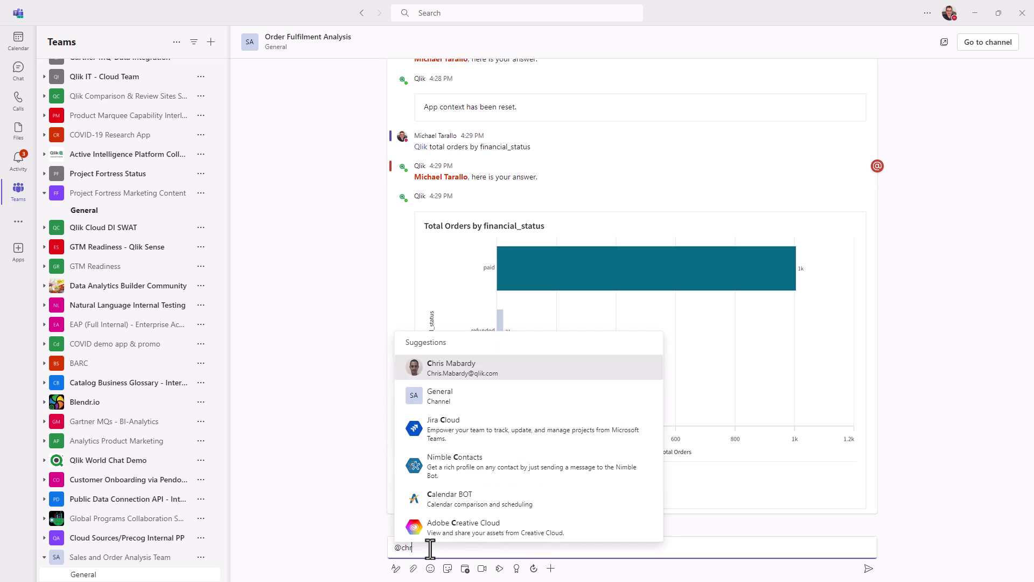
text(is)
key(Return)
text(Ok let me explore this further.)
key(shift+Return)
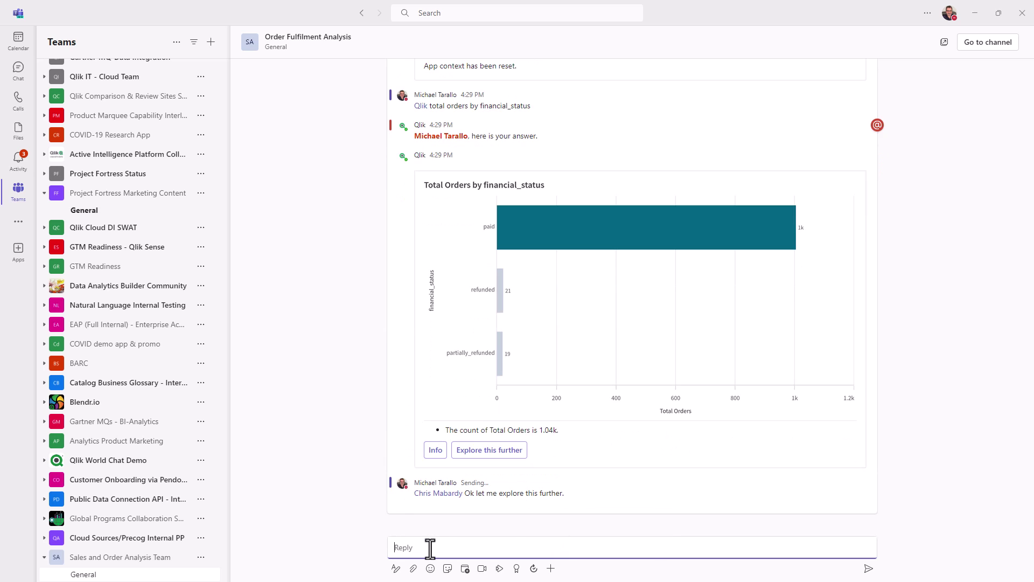
Open the total-orders-by-financial_status analysis in Qlik Cloud Insight Advisor and maximize the browser window
click(505, 462)
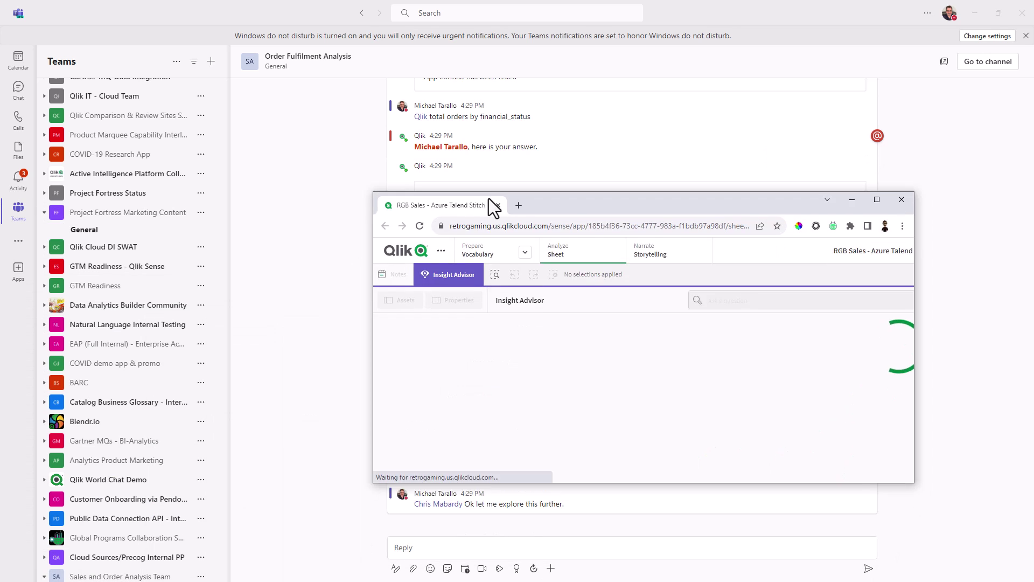
click(883, 203)
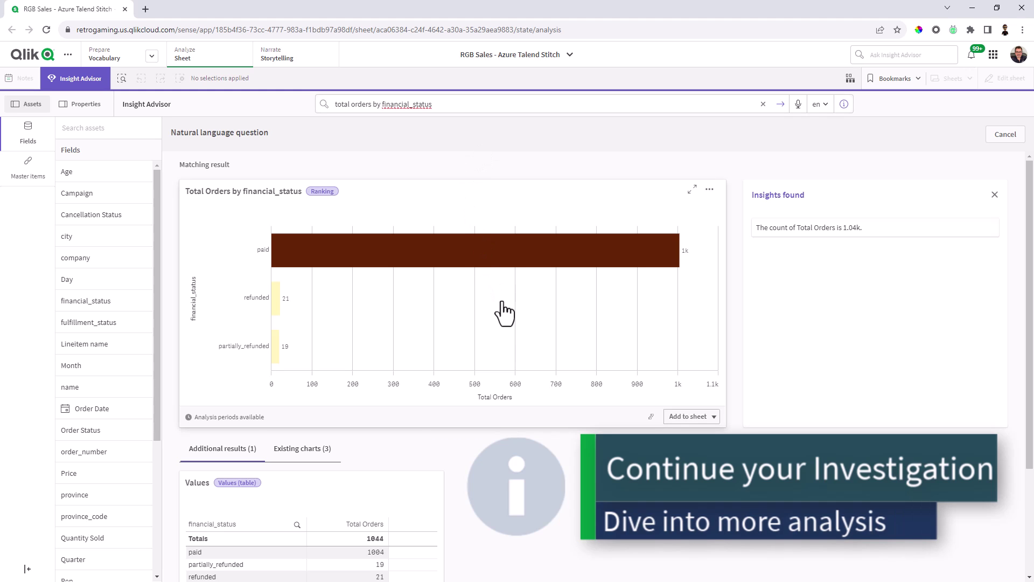
scroll(355, 437, down, 1)
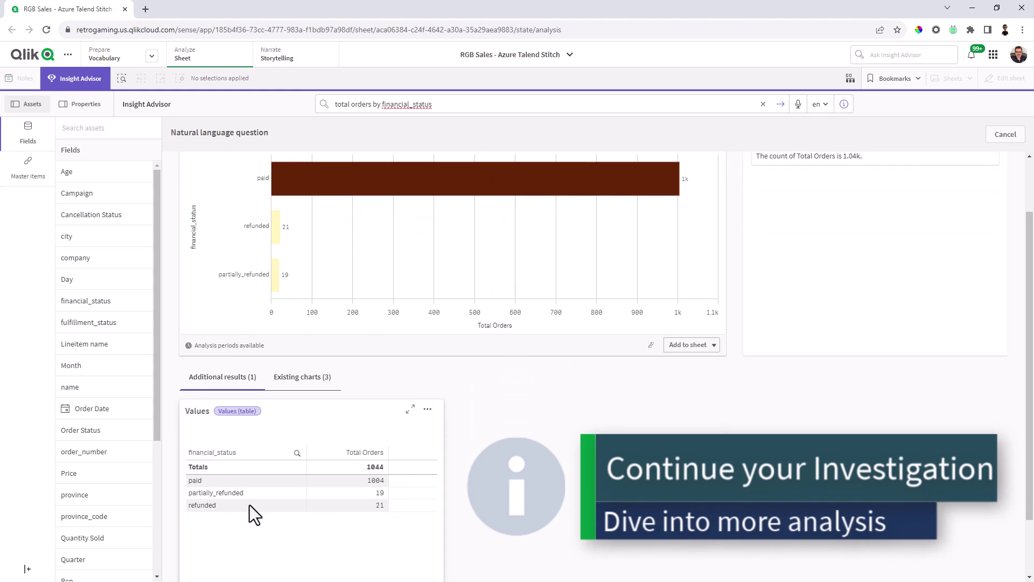
scroll(767, 370, up, 1)
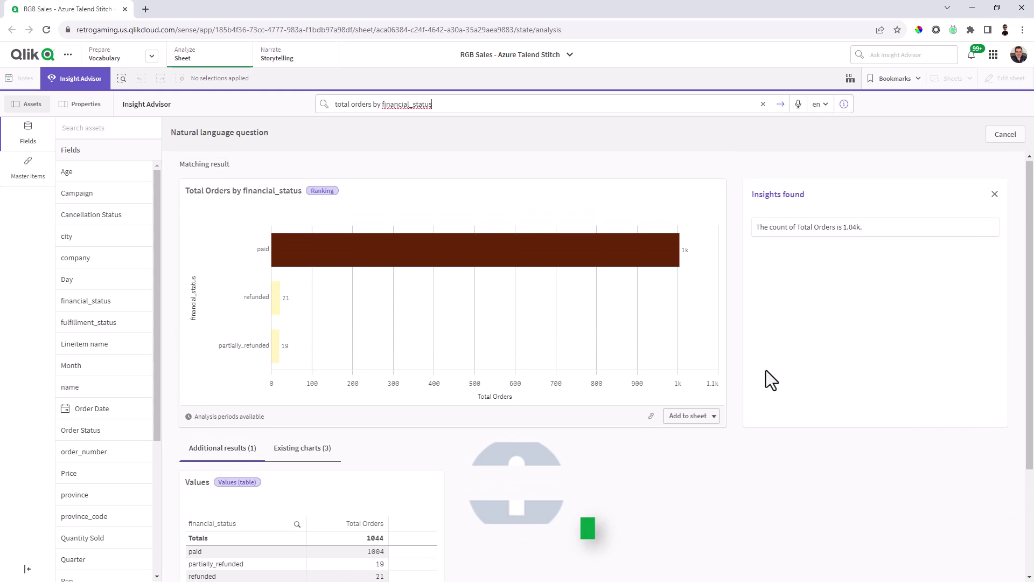
Close Insight Advisor to show the Sales and Order Analysis Dashboard with $97,614.39 Gross Sales
click(108, 81)
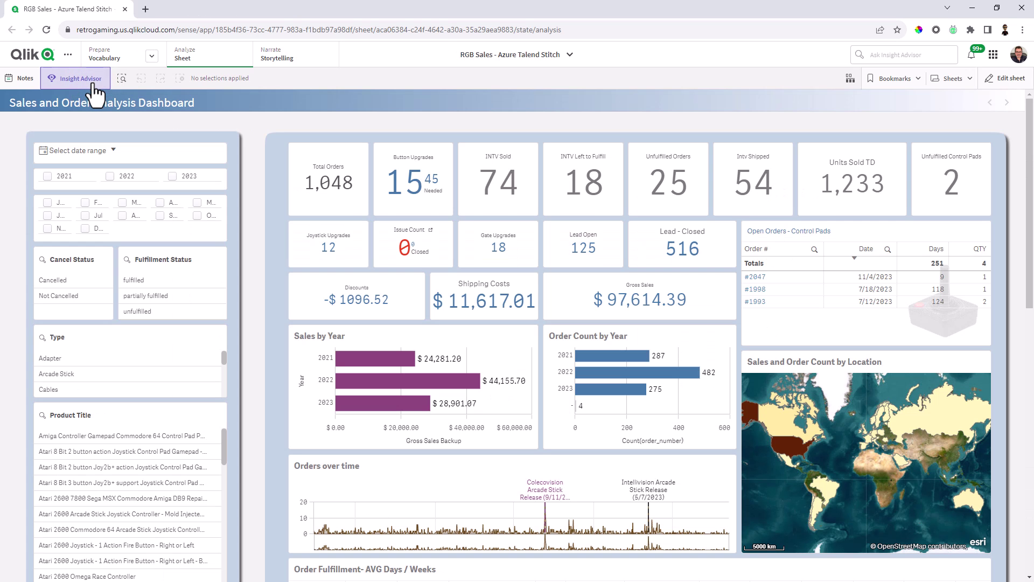